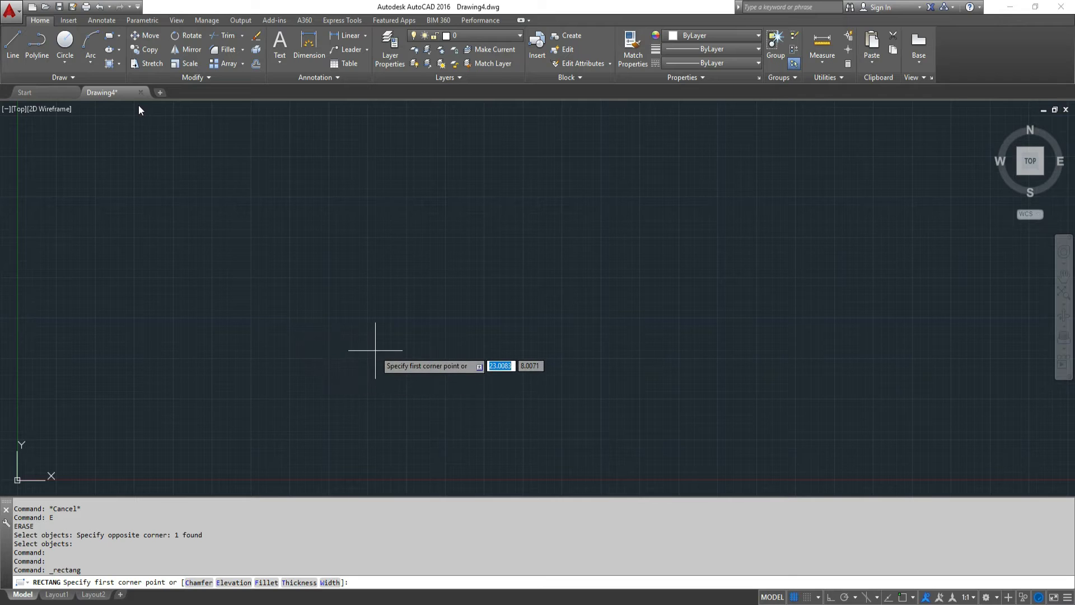
Step: Finish the rectangle in model space as a 2 by 2 square from its first corner point
text(2)
key(Tab)
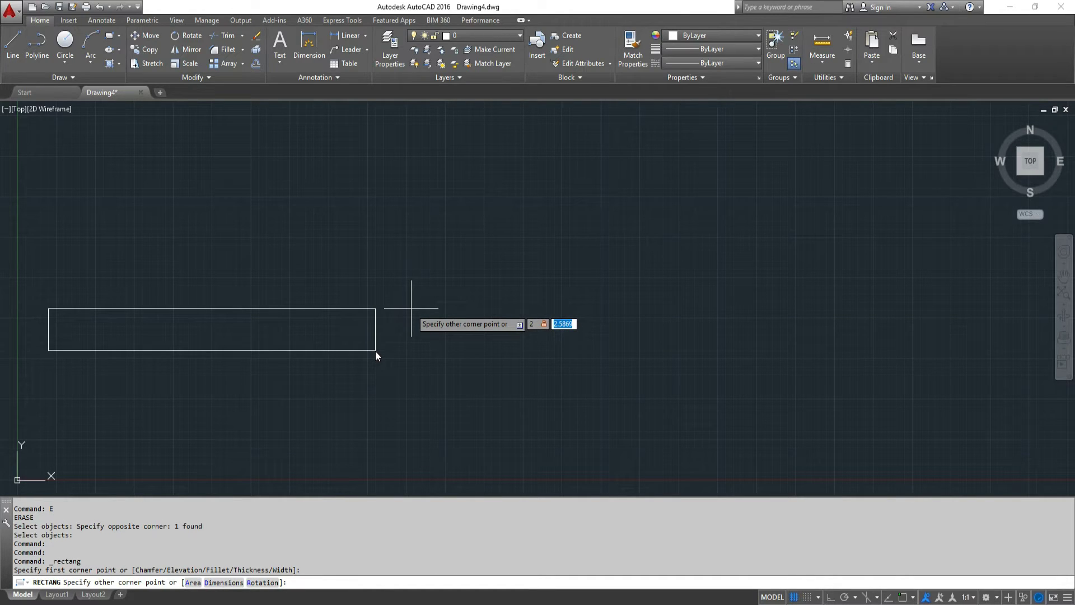
text(2)
key(Return)
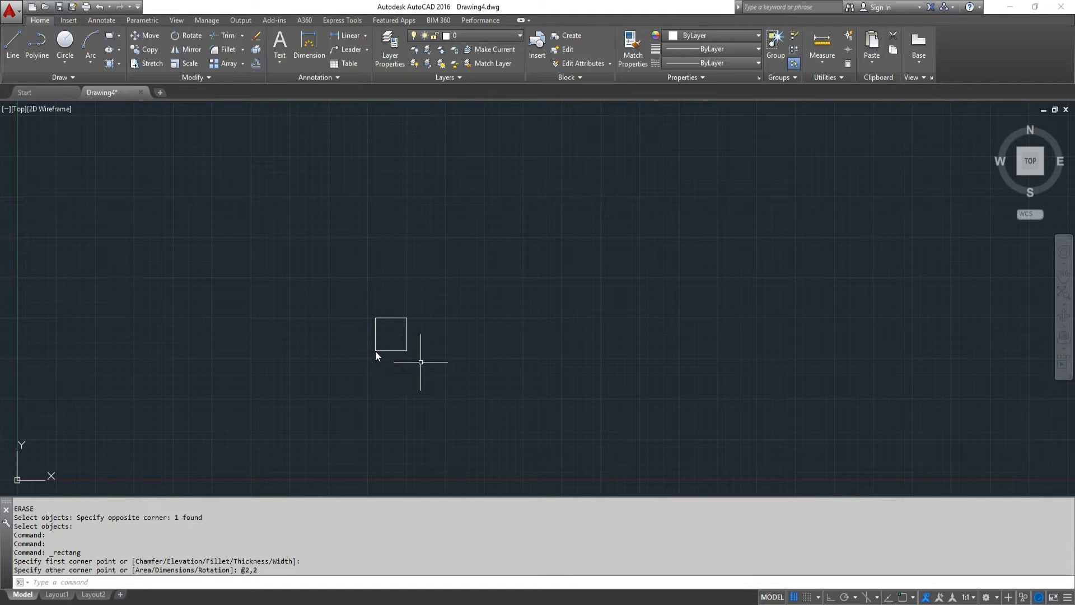
Step: Open Layout1 and shrink its viewport from the lower-right corner so it fills only the sheet's upper-left area
click(60, 598)
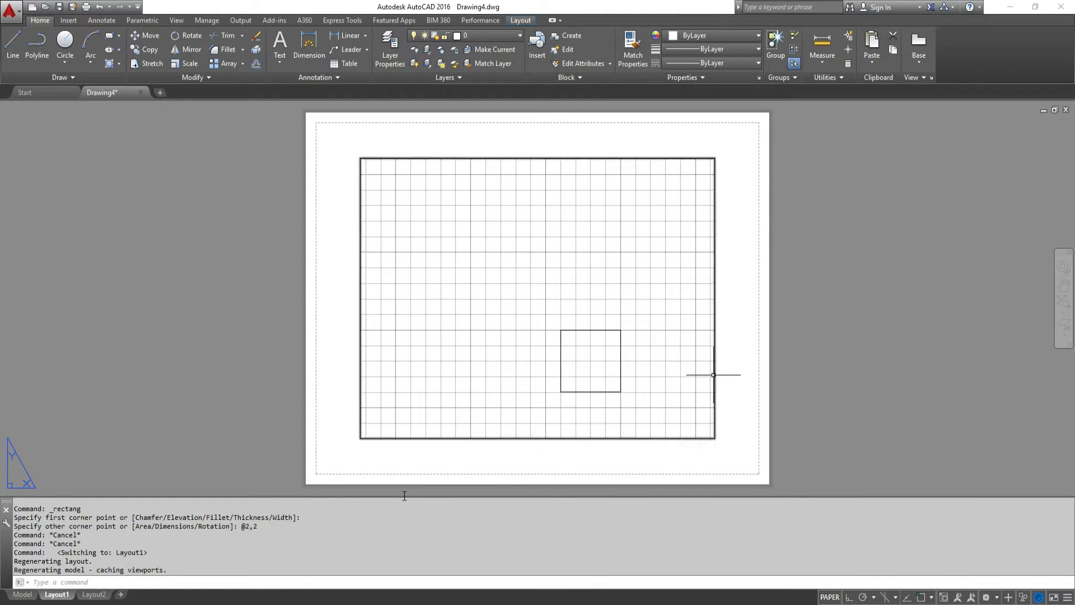
click(693, 370)
click(716, 372)
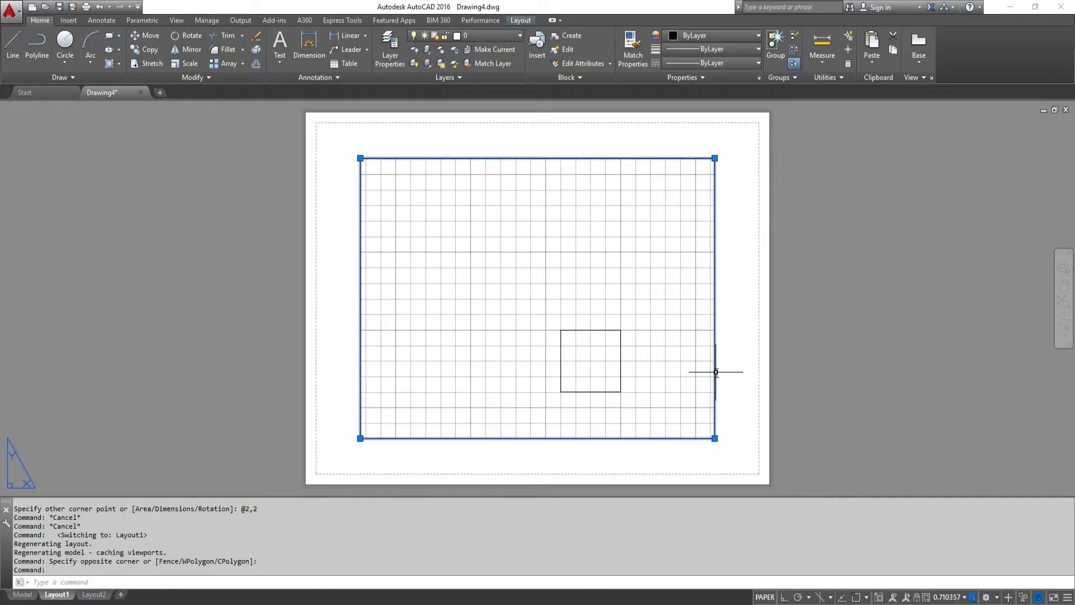
click(715, 439)
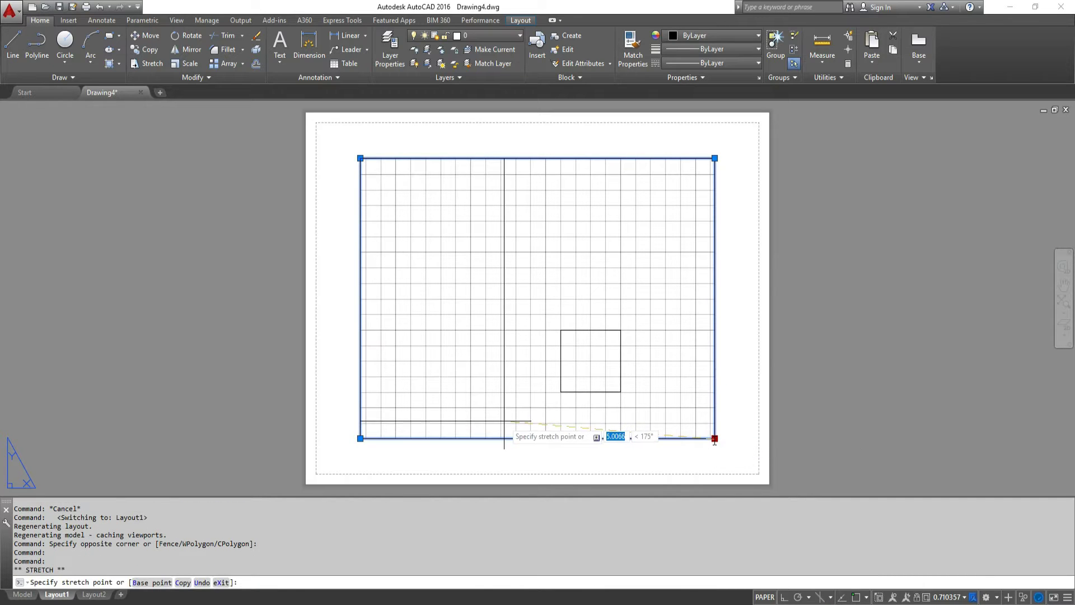
click(498, 289)
click(577, 278)
click(612, 343)
key(Escape)
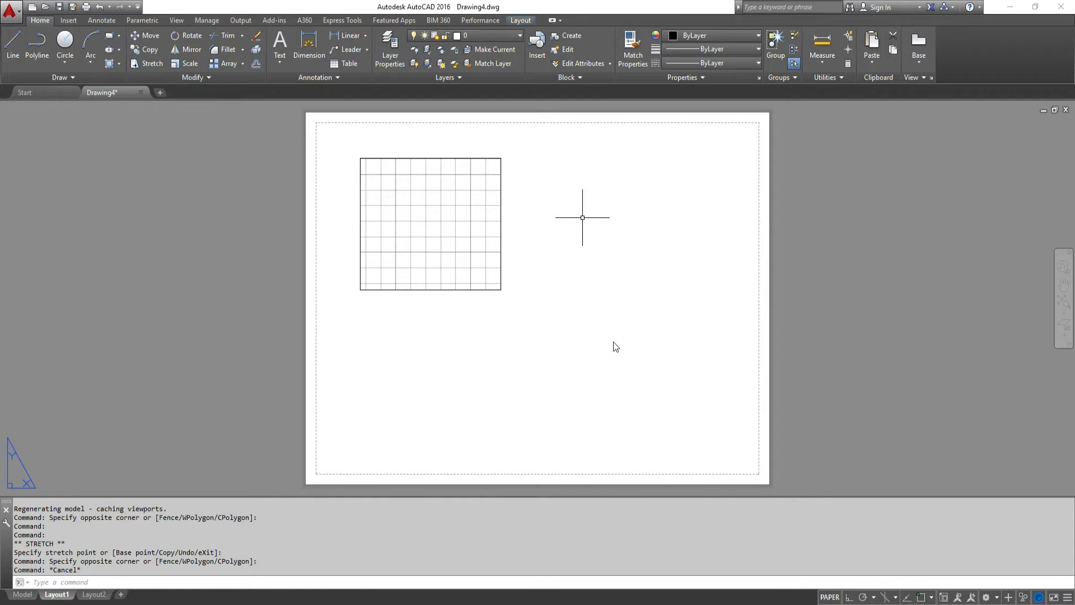
Step: Zoom inside the viewport until the whole square shows, and turn off the viewport's grid before returning to paper space
double_click(446, 250)
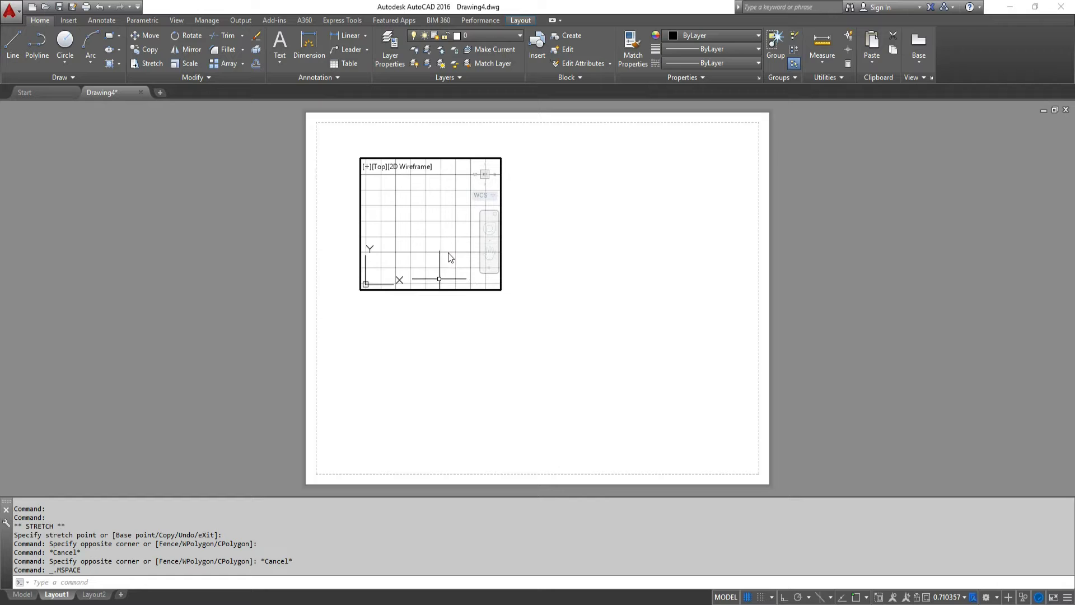
scroll(420, 236, down, 2)
scroll(420, 235, down, 4)
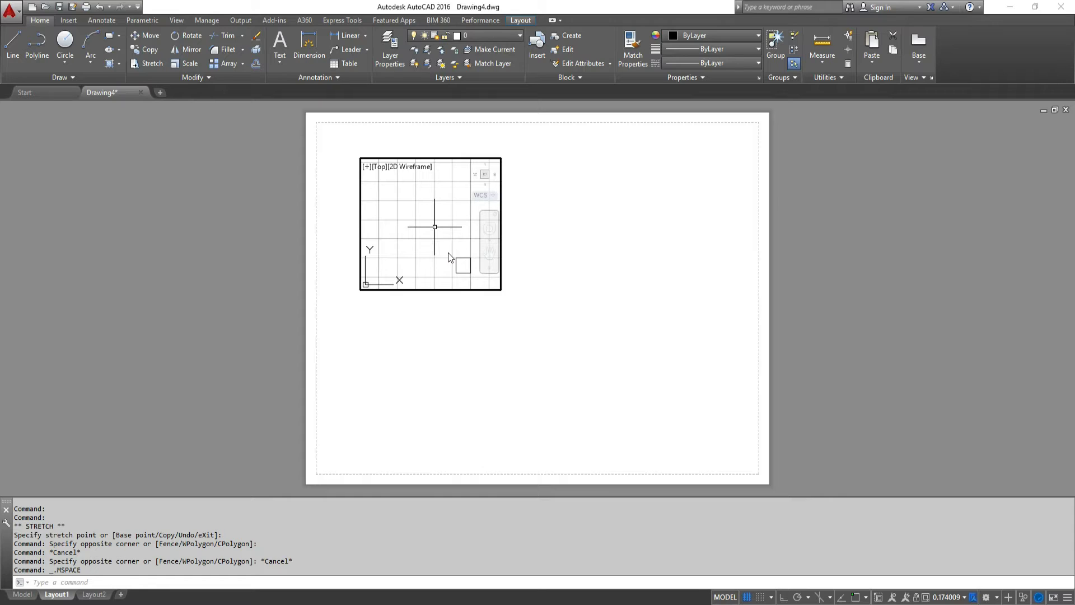
text(z)
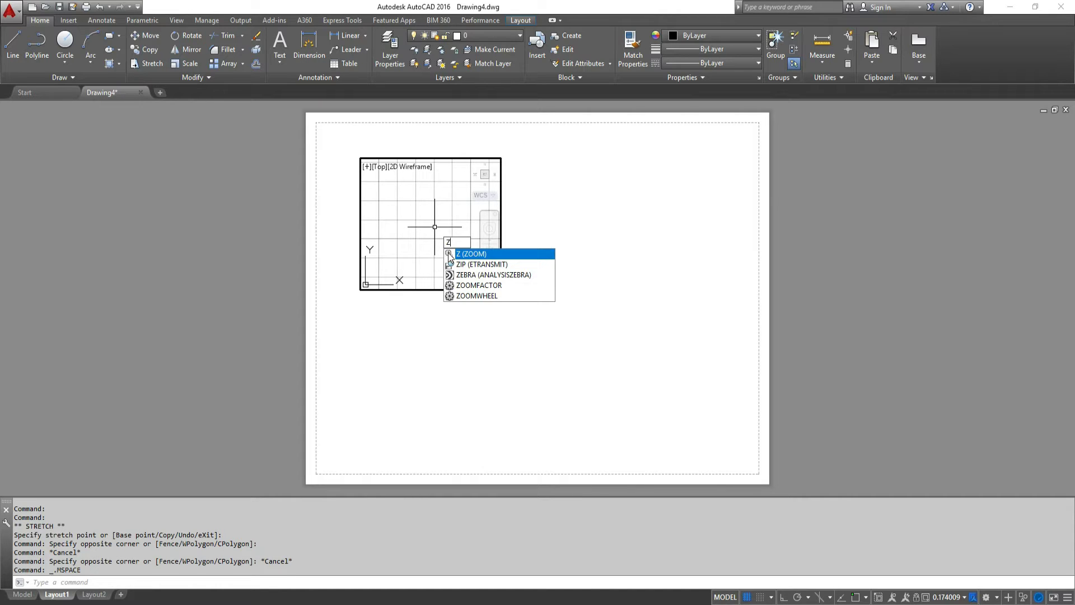
key(Return)
text(a)
key(Return)
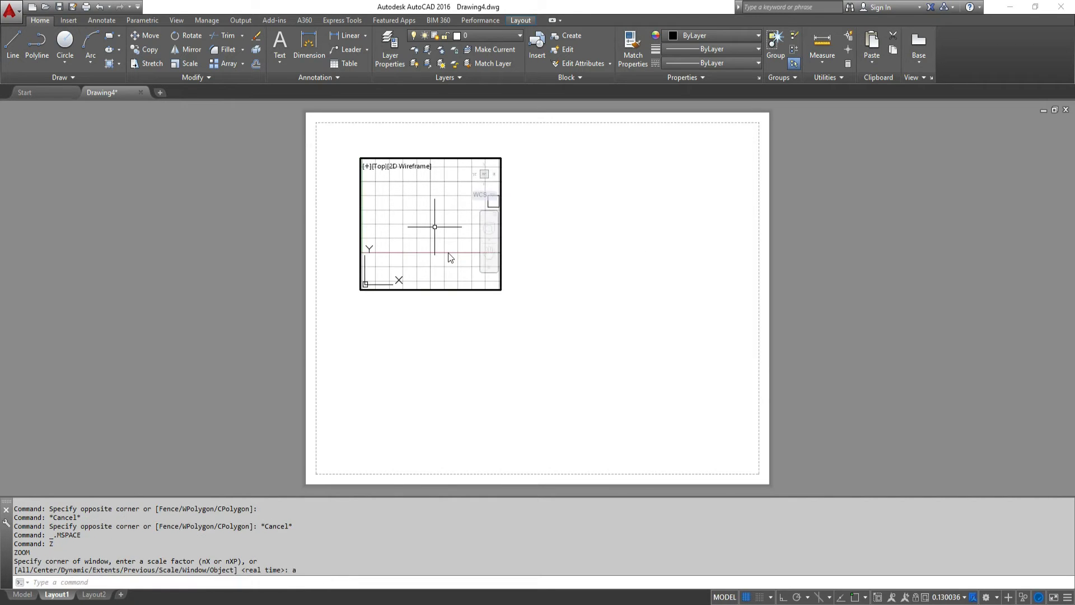
scroll(479, 214, up, 5)
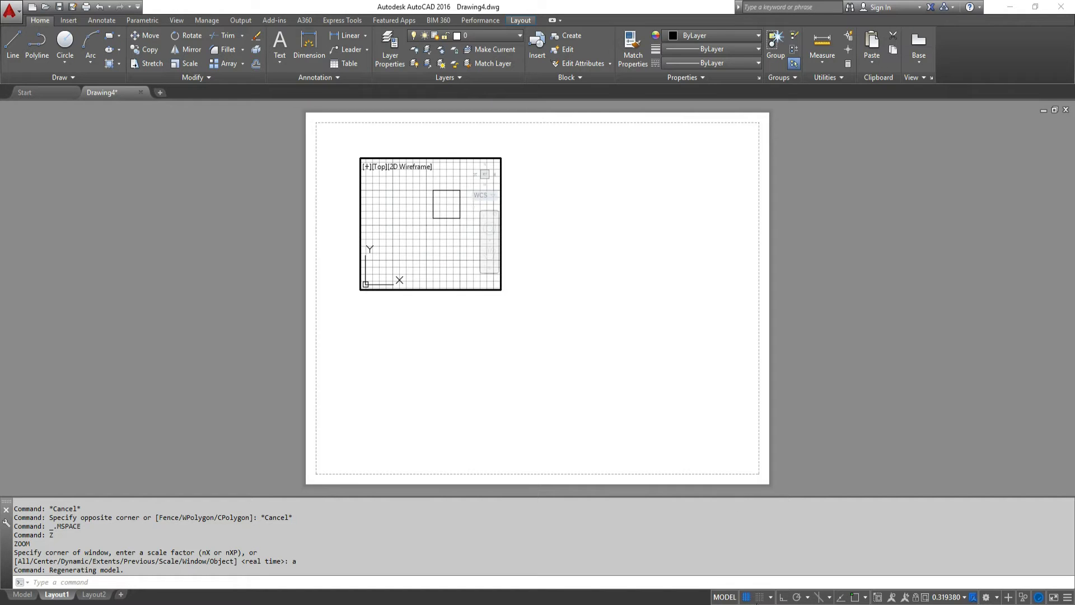
click(746, 597)
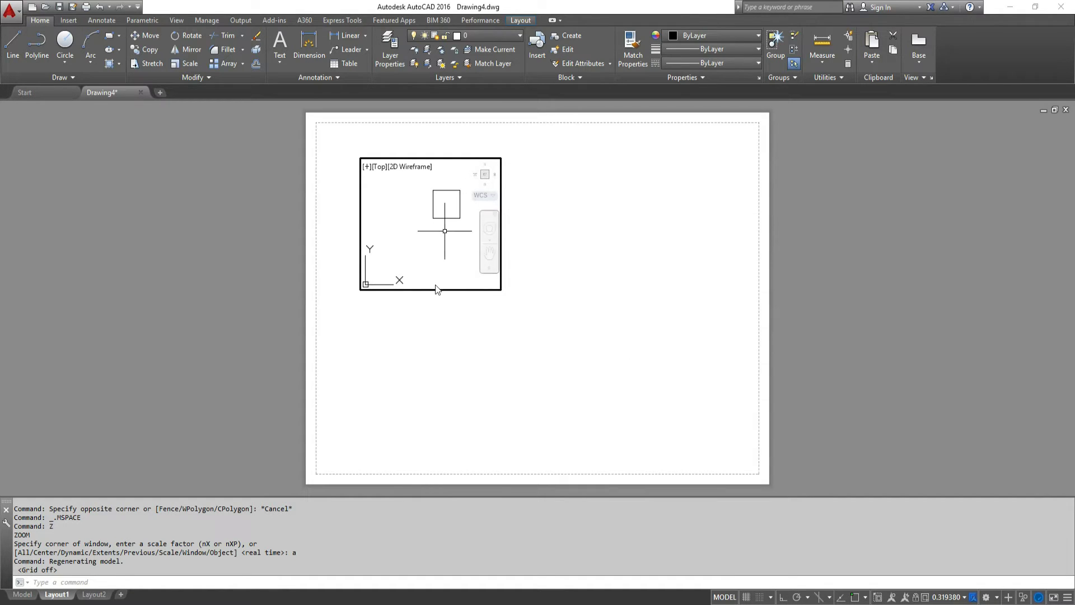
double_click(450, 317)
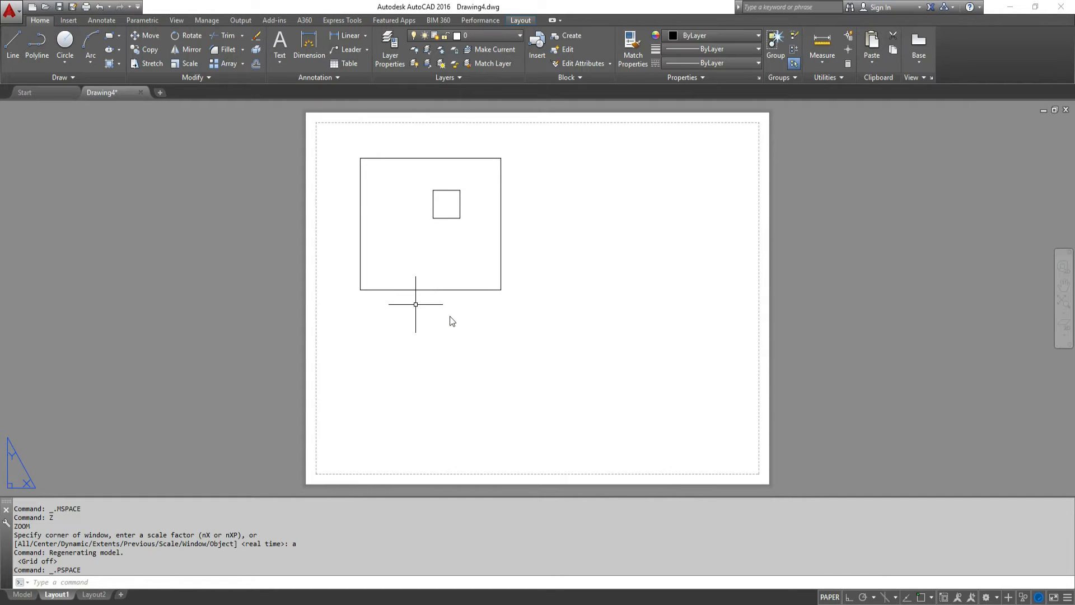
Step: Scale the viewport with MVSETUP to 1 paper space unit per 1 model space unit
text(MVSETUP)
key(Return)
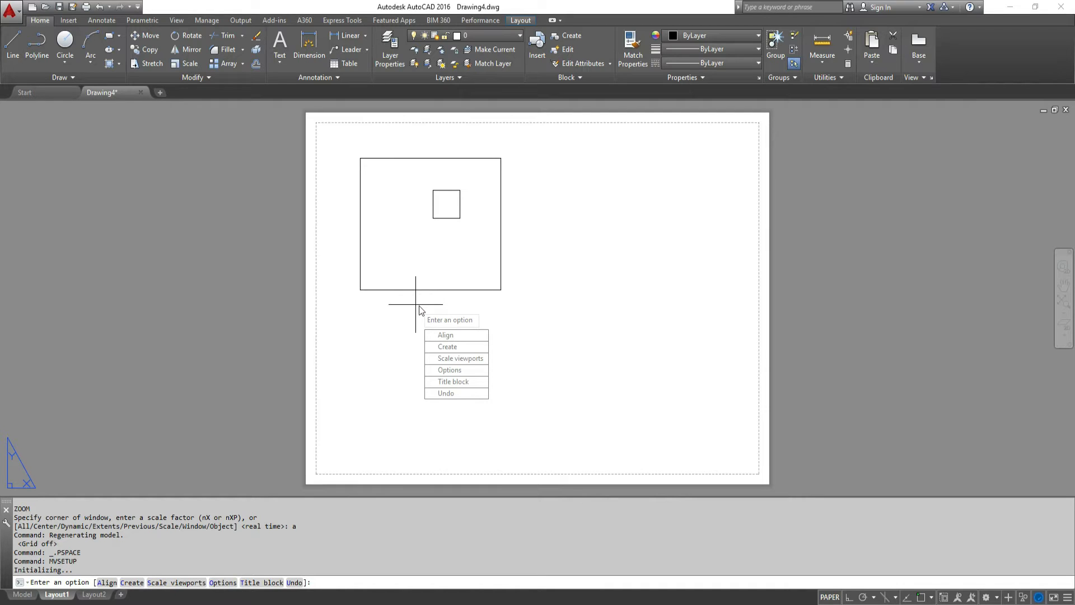
text(s)
key(Return)
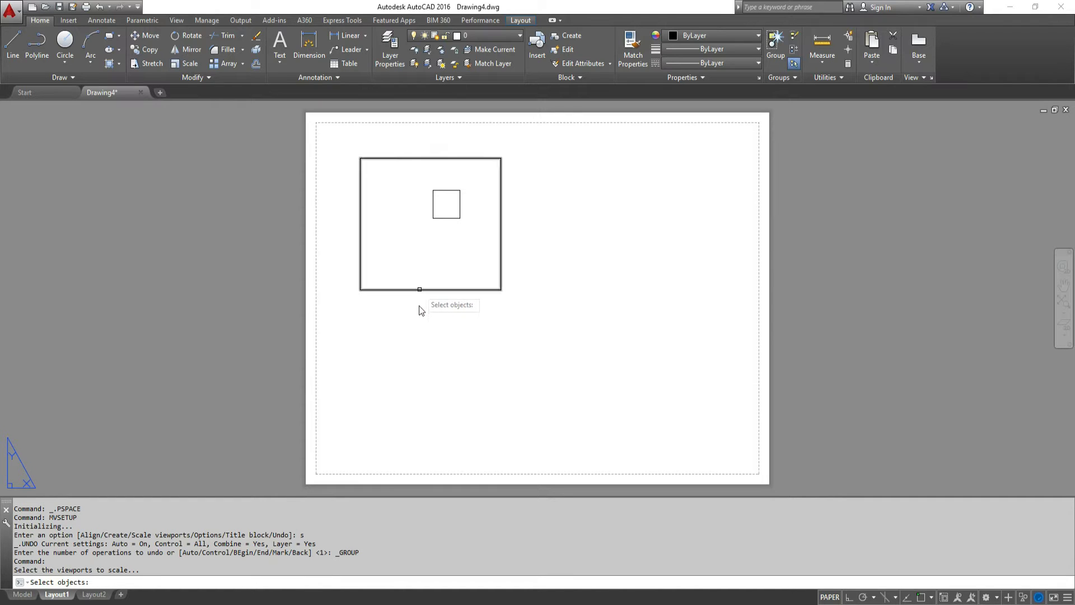
click(420, 292)
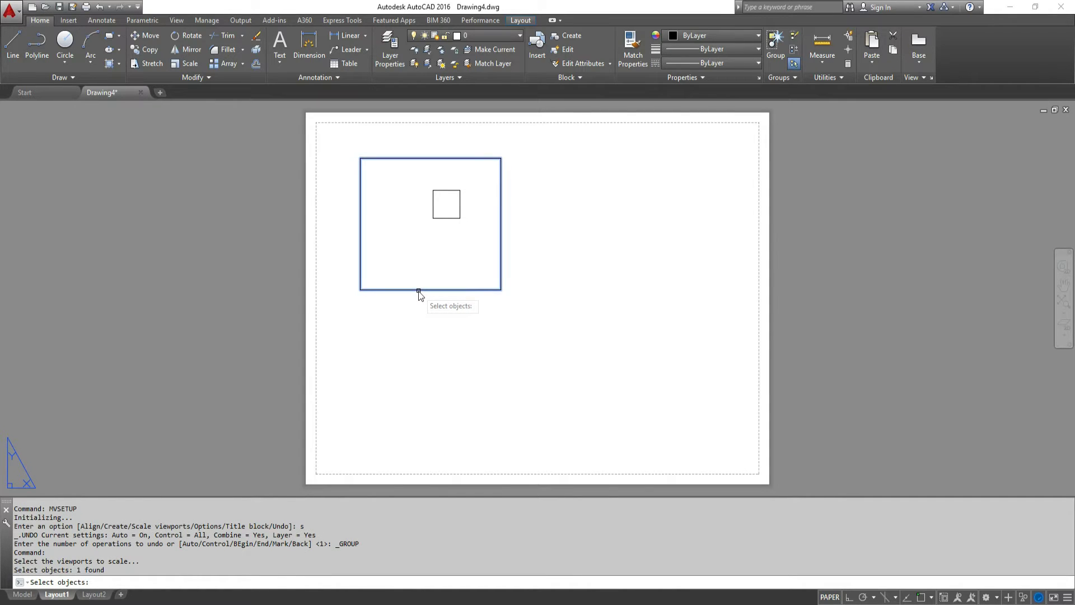
key(Return)
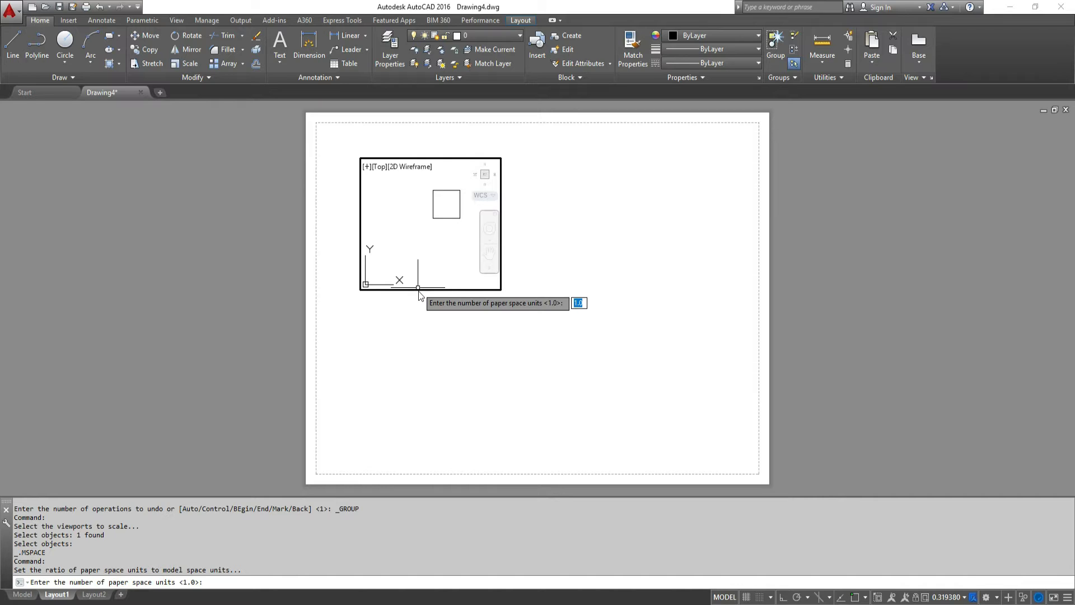
text(1)
key(Return)
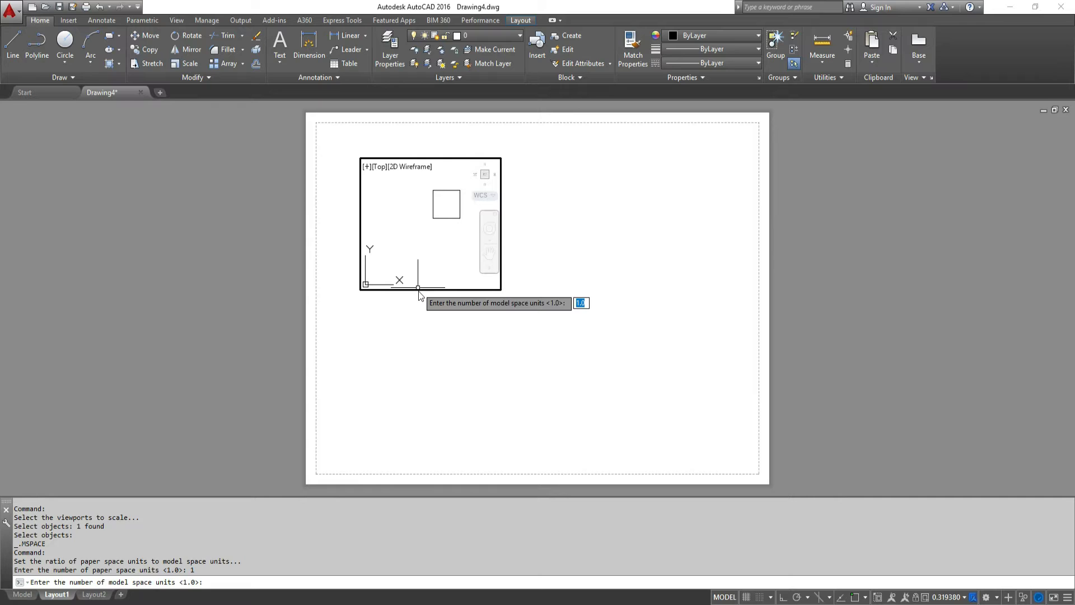
key(Return)
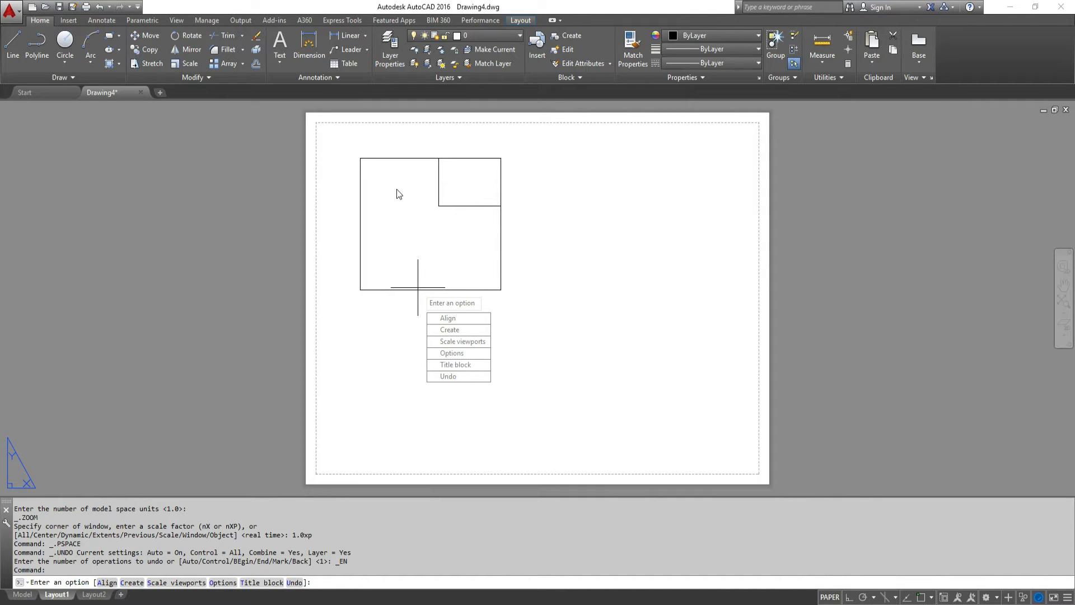
Step: Pan the view inside the viewport so the square is centred, and return to paper space
double_click(446, 257)
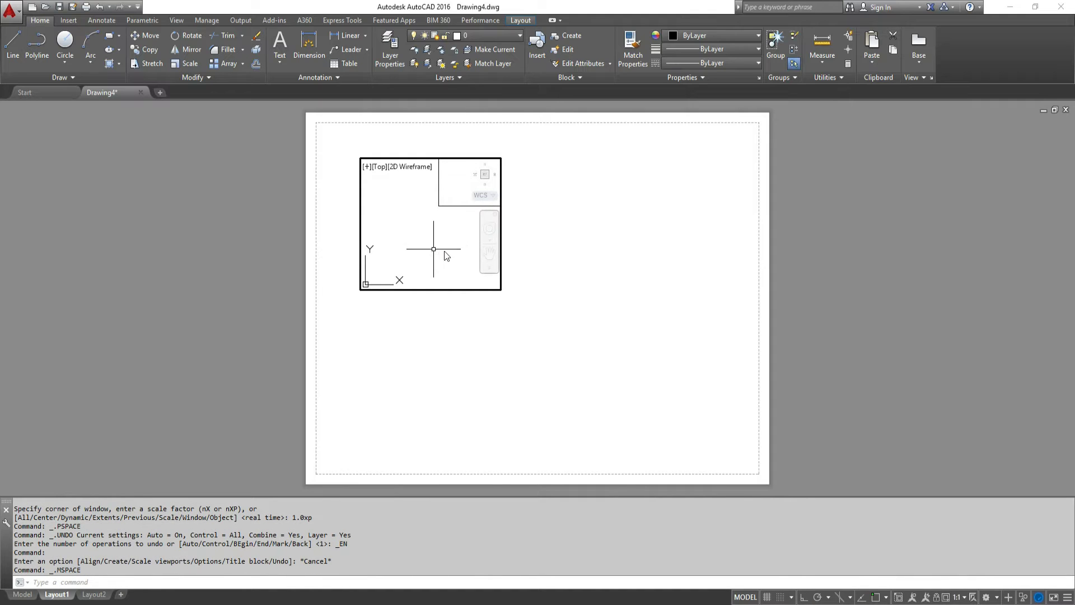
right_click(426, 252)
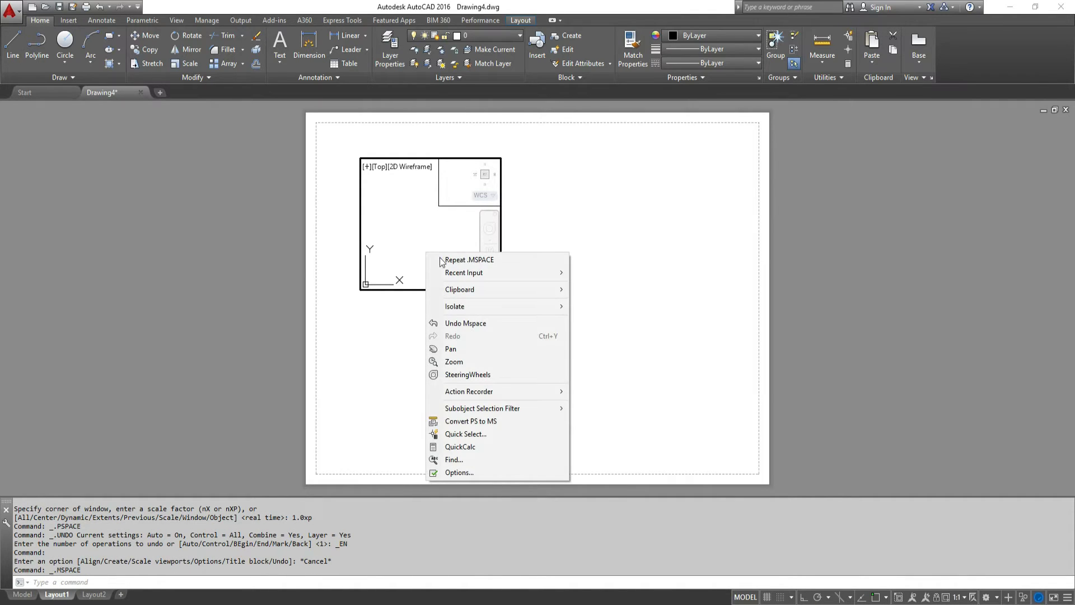
click(451, 348)
drag(456, 220, 399, 266)
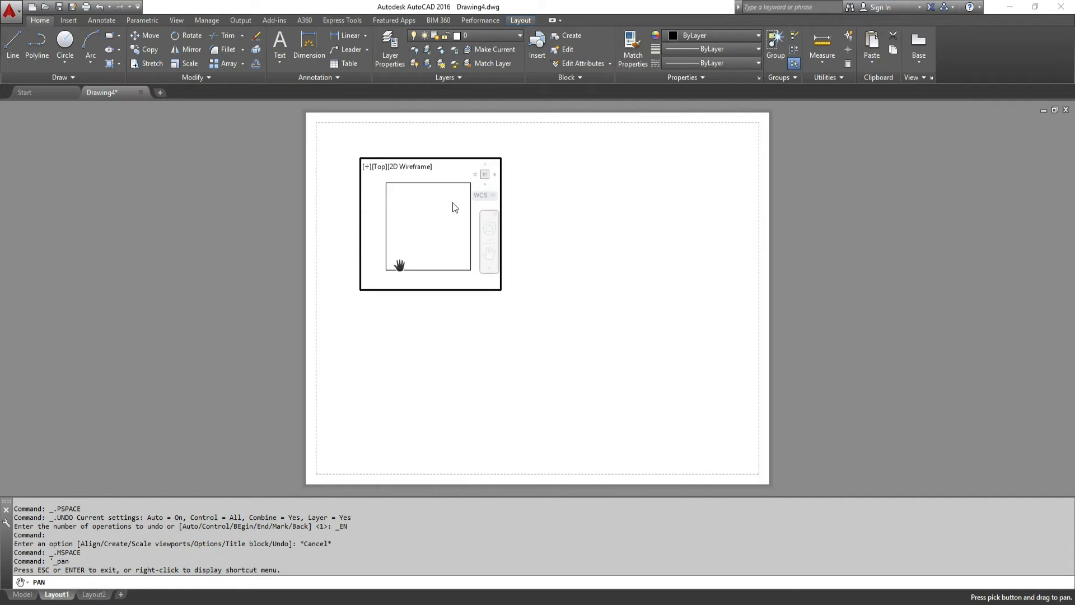
right_click(486, 259)
click(424, 257)
right_click(426, 258)
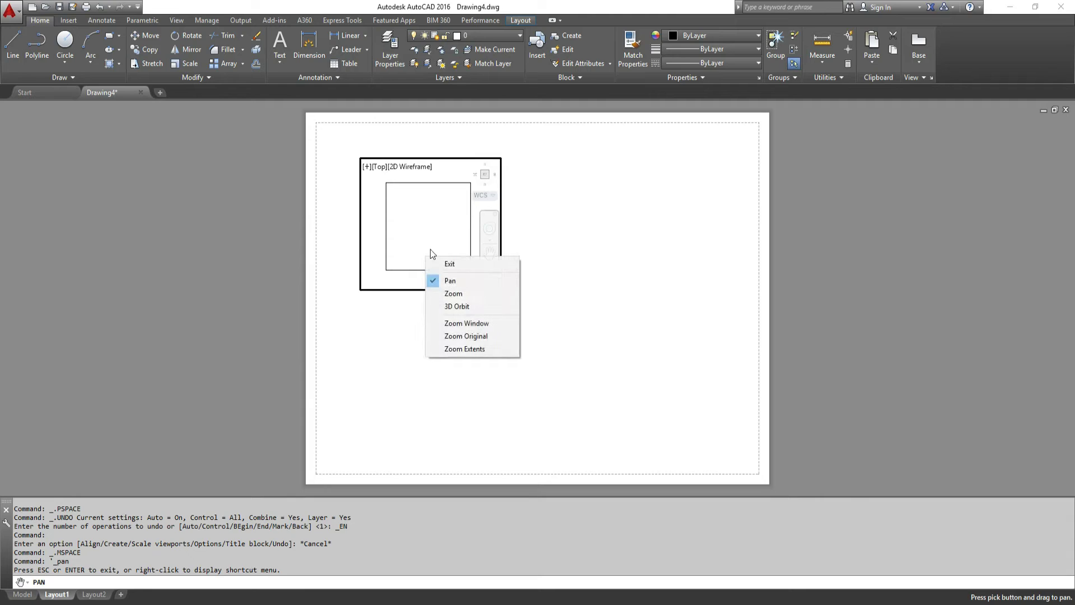
click(444, 263)
double_click(429, 316)
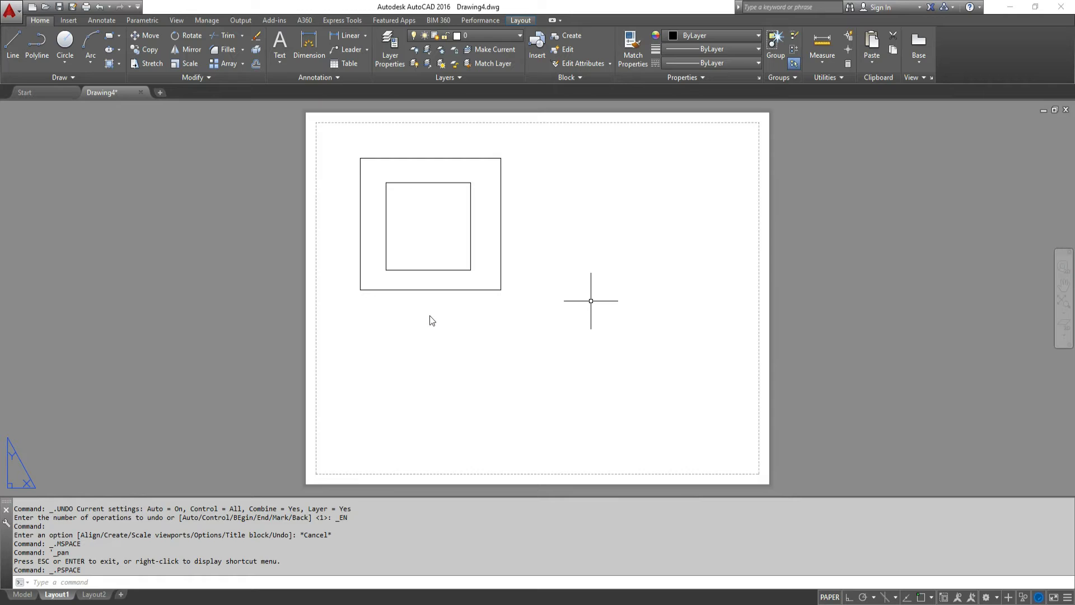
Step: Create a second rectangular viewport with MVIEW in the sheet's upper-right area, its lower-left corner at about 5.97, 4.15
text(MVIEW)
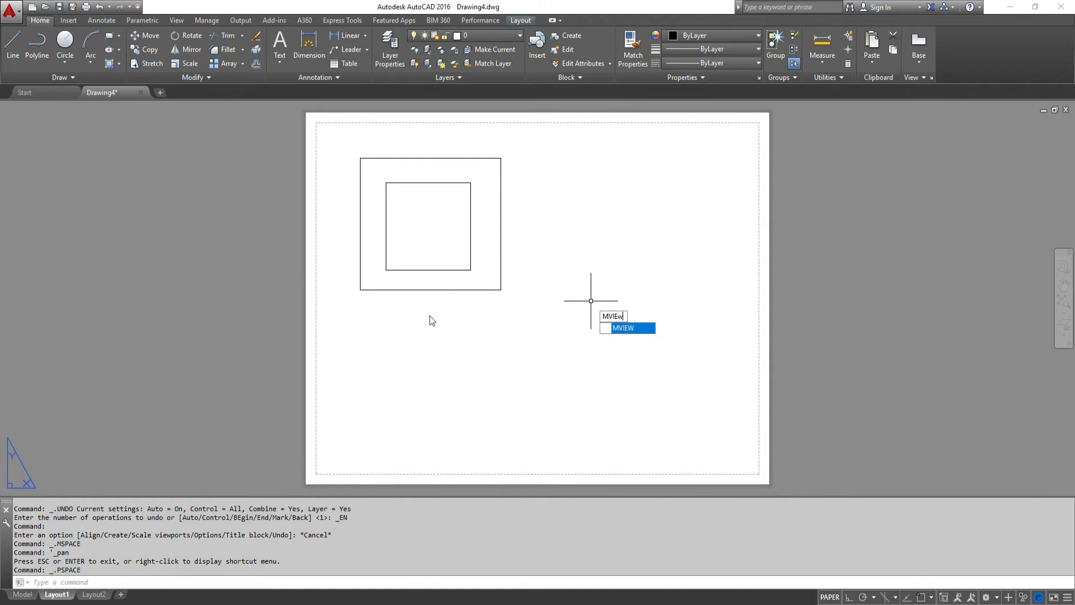
key(Return)
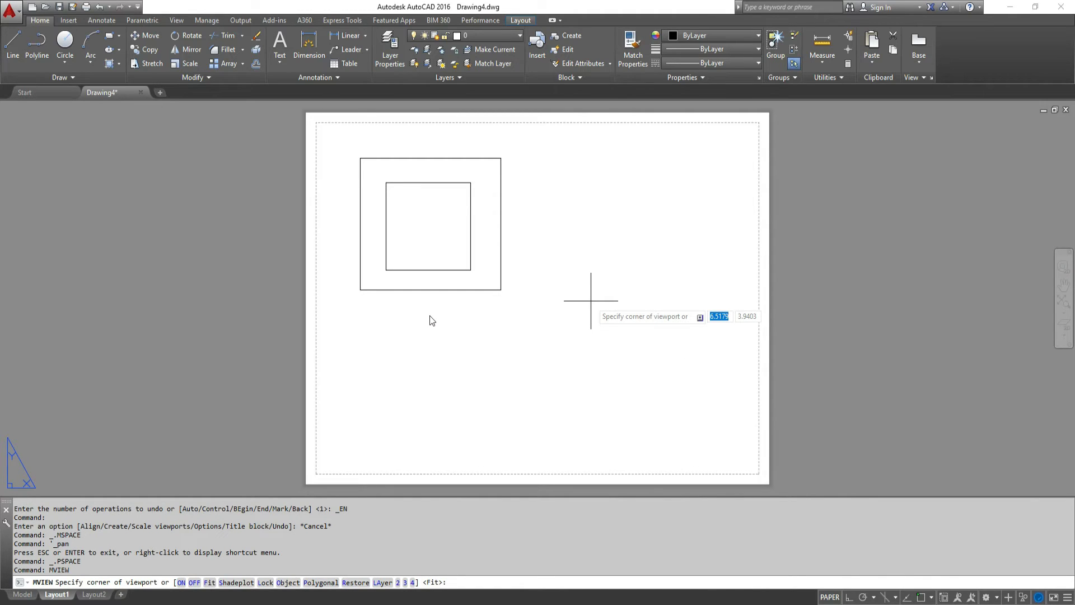
click(568, 291)
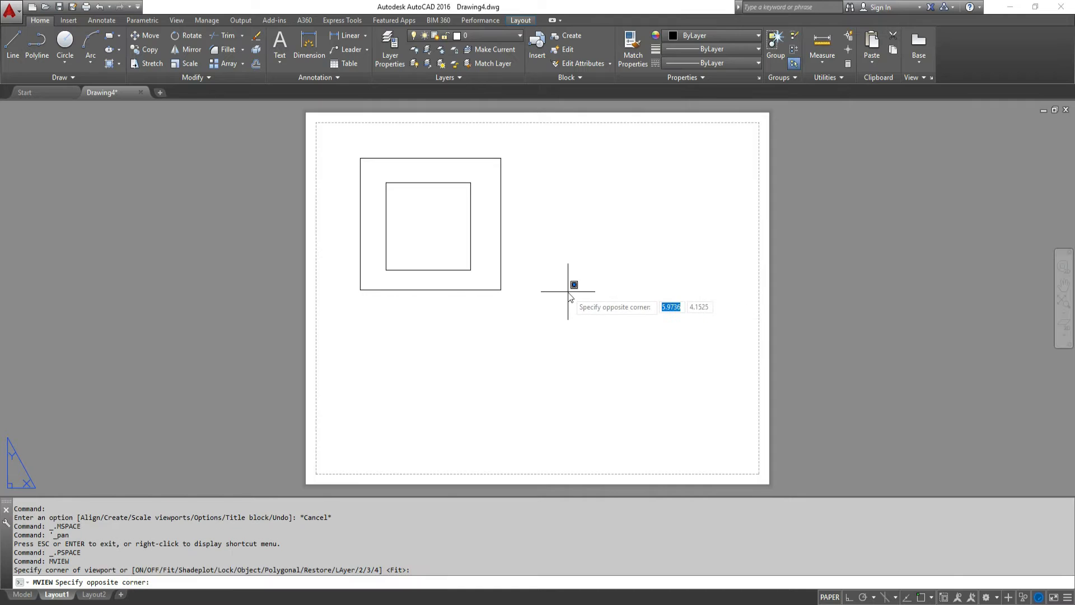
click(729, 146)
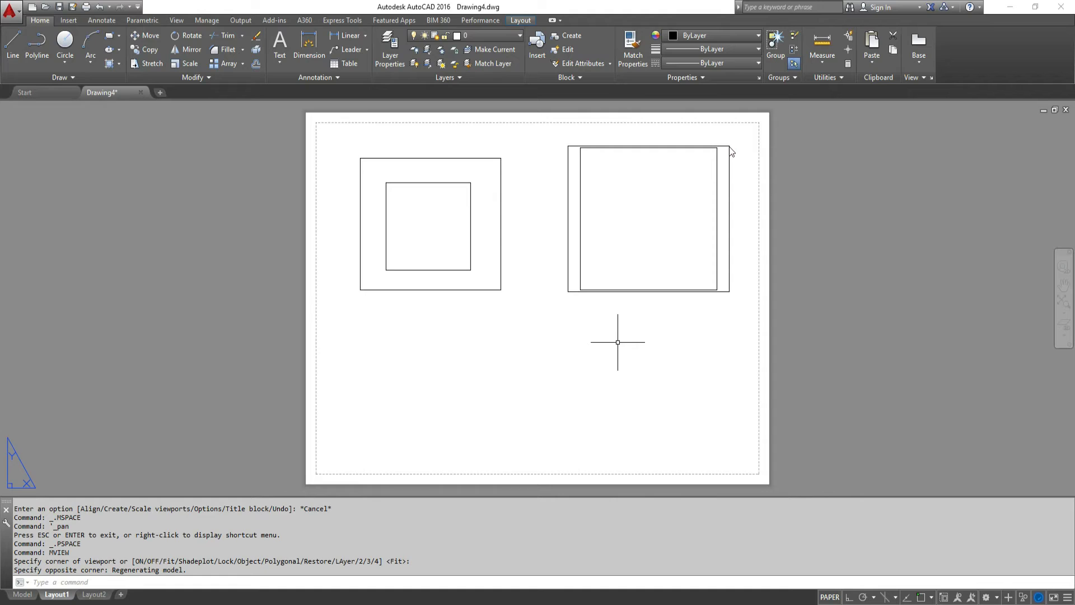
Step: Scale the second viewport with MVSETUP to 0.5 paper space units per 1 model space unit, and activate its model space
text(MVSETup)
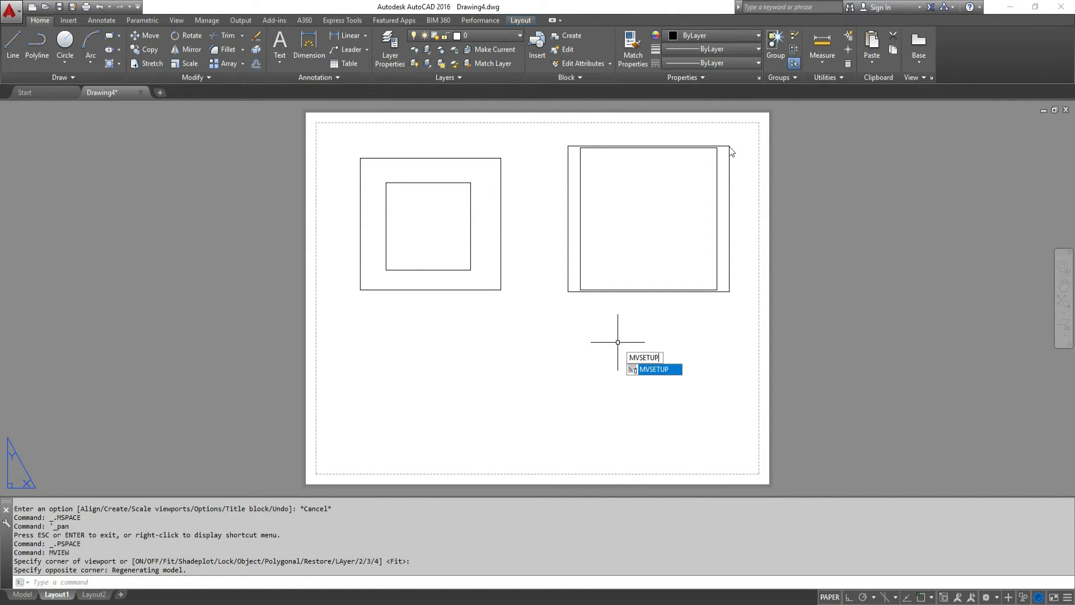
key(Return)
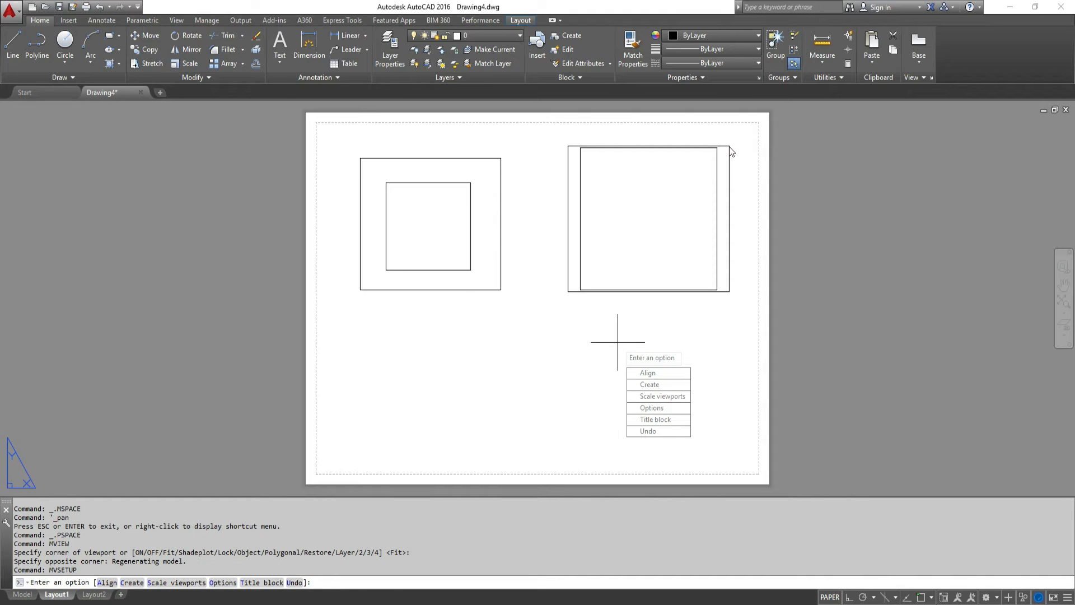
text(s)
key(Return)
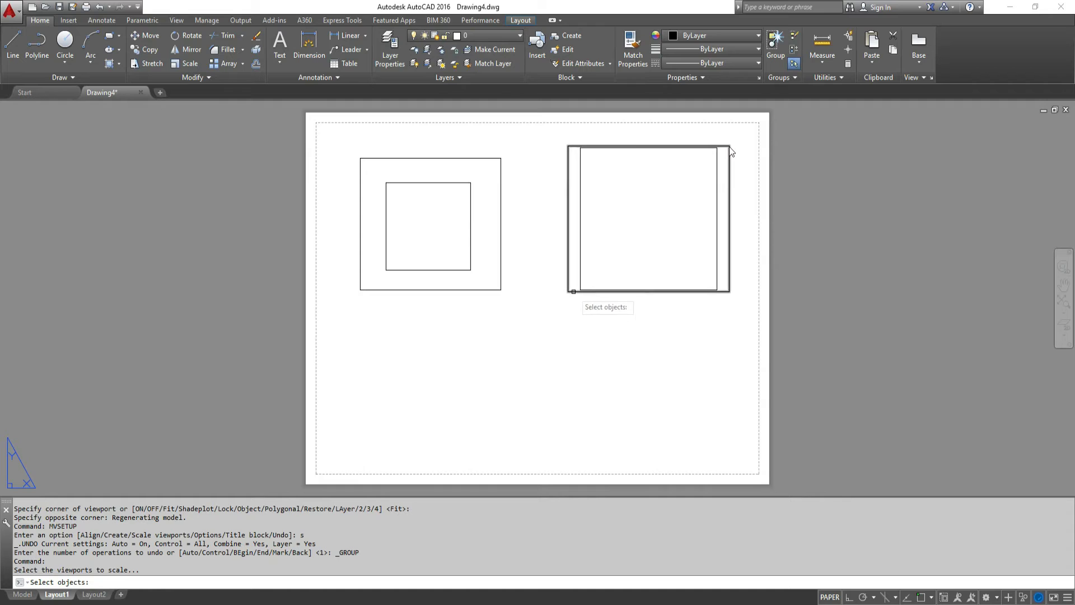
click(573, 291)
key(Return)
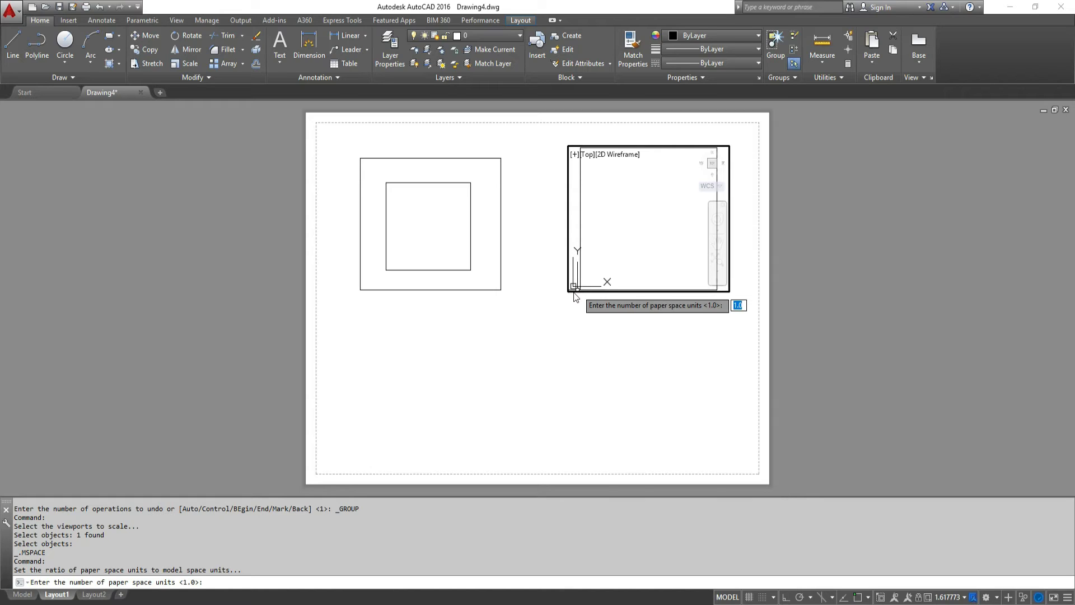
text(.5)
key(Return)
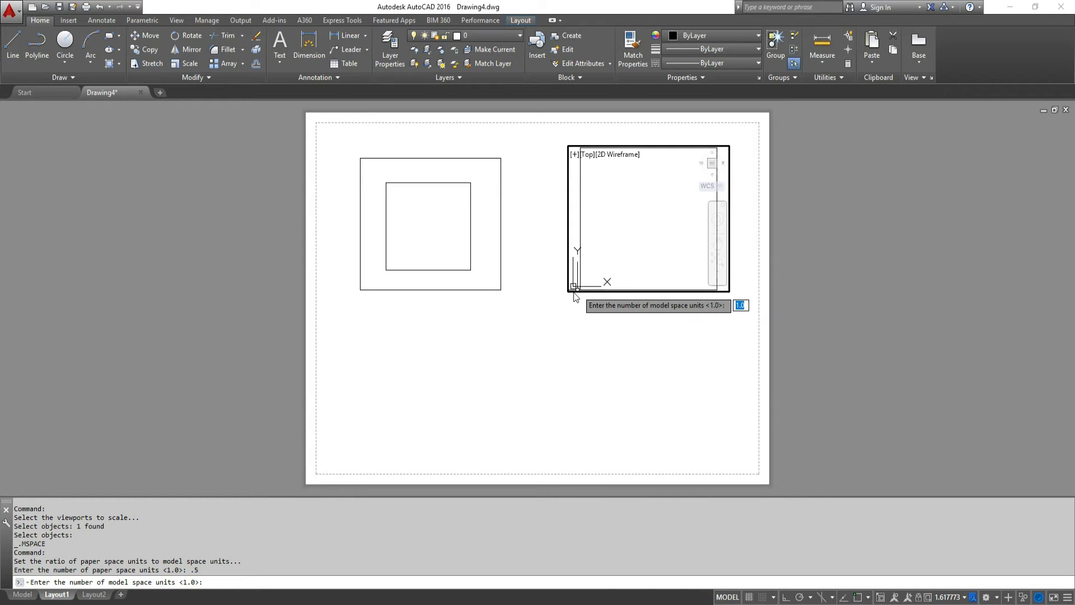
key(Return)
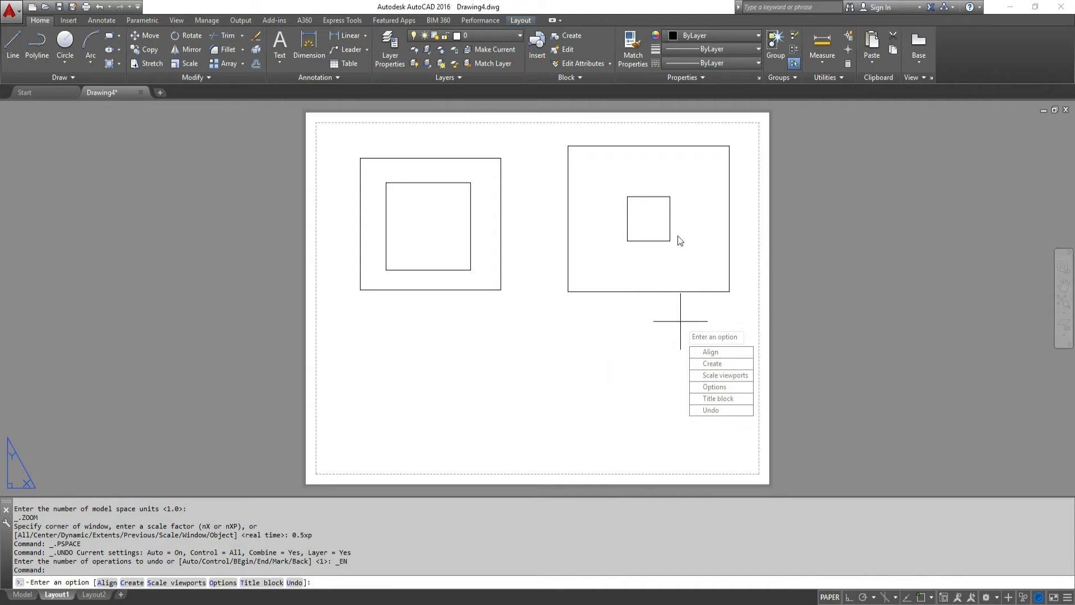
double_click(616, 275)
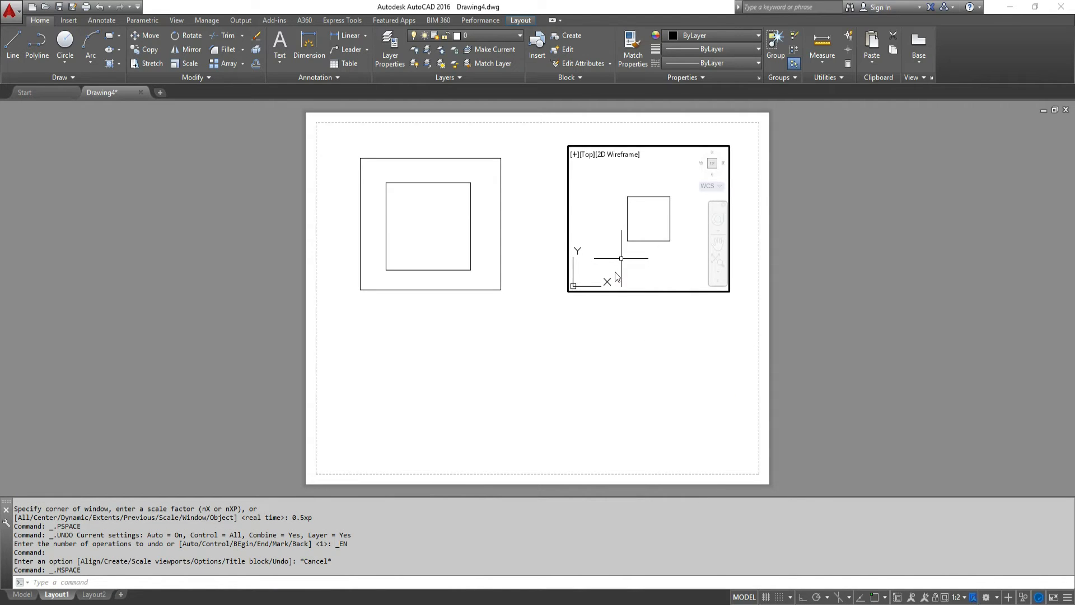
Step: Pan the view inside the second viewport so the square is centred, and return to paper space
right_click(621, 258)
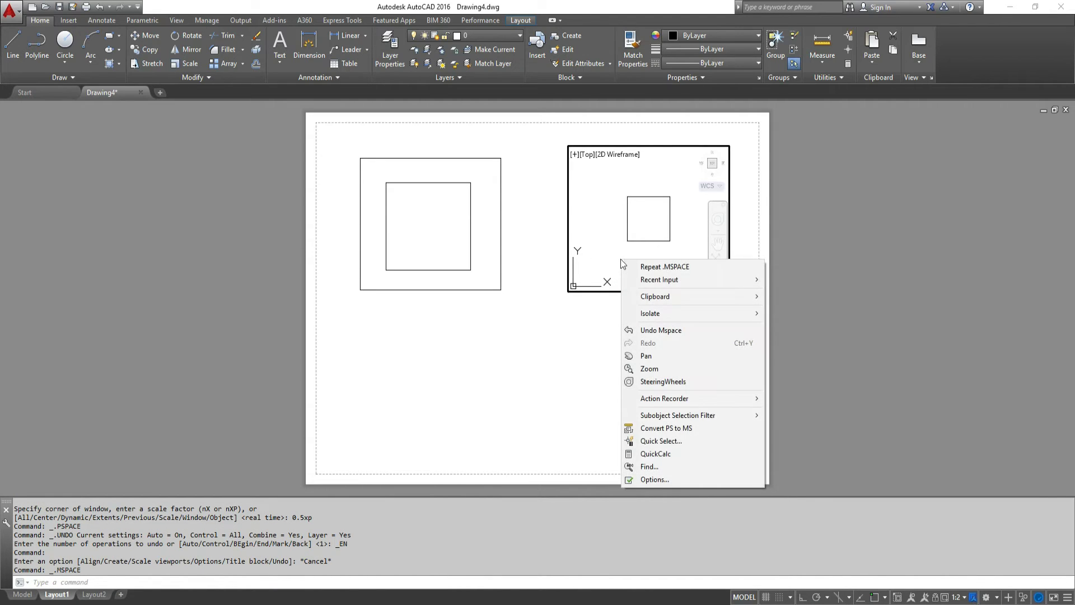
click(654, 358)
drag(647, 252, 649, 267)
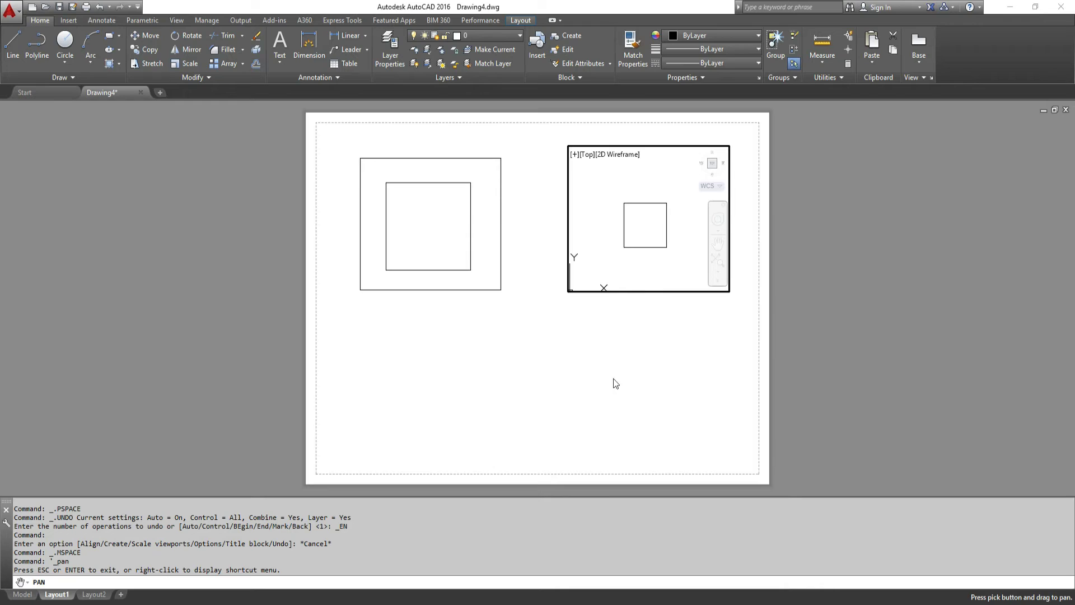
right_click(622, 223)
click(649, 236)
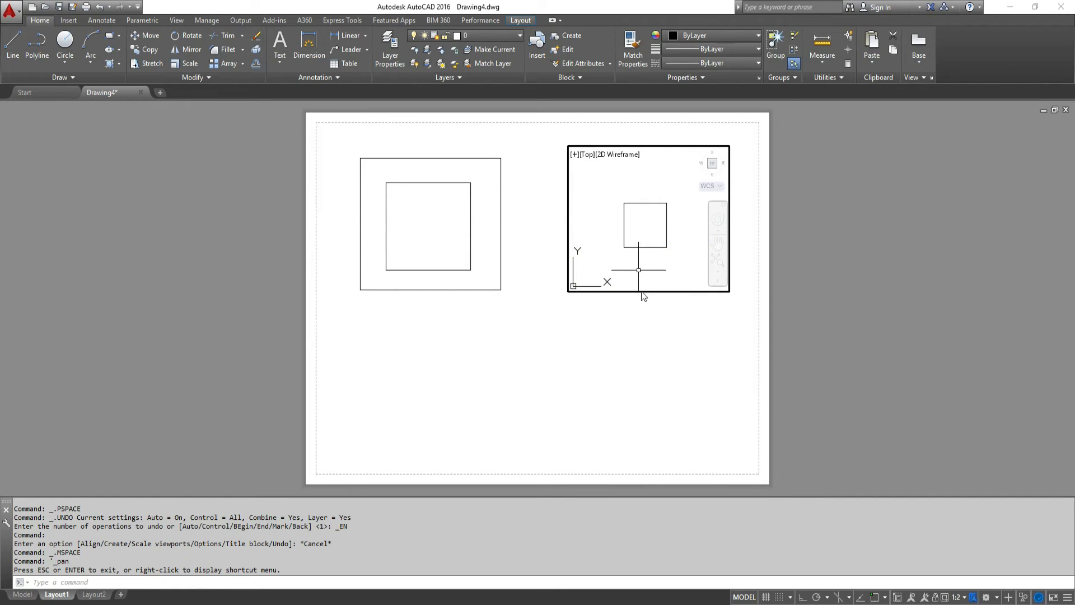
double_click(625, 328)
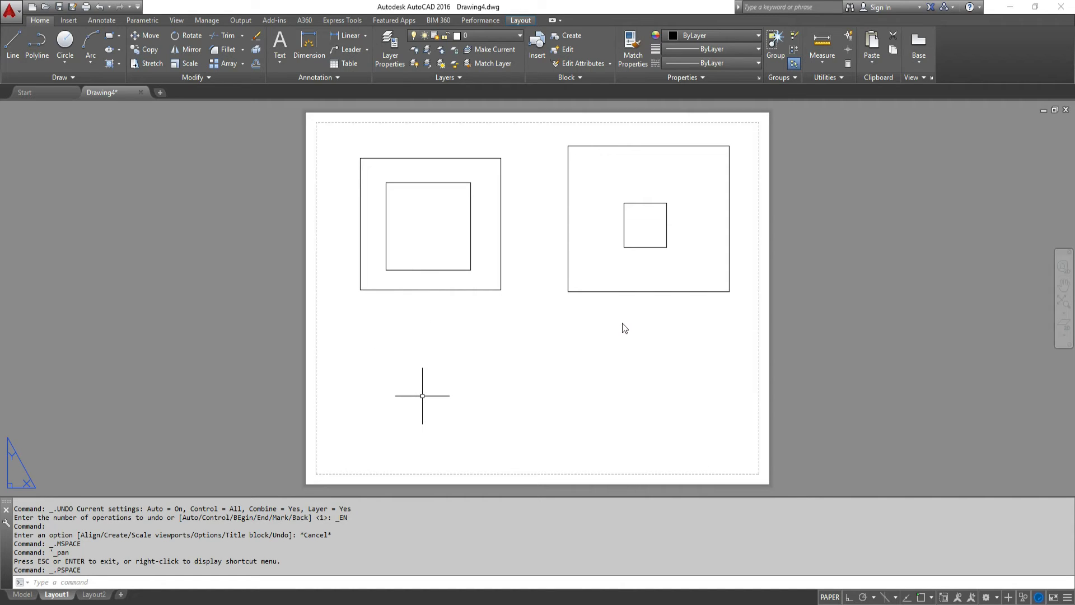
Step: Create a third rectangular viewport with MVIEW below the first one, its lower-left corner at about 0.41, 0.11
text(mview)
key(Return)
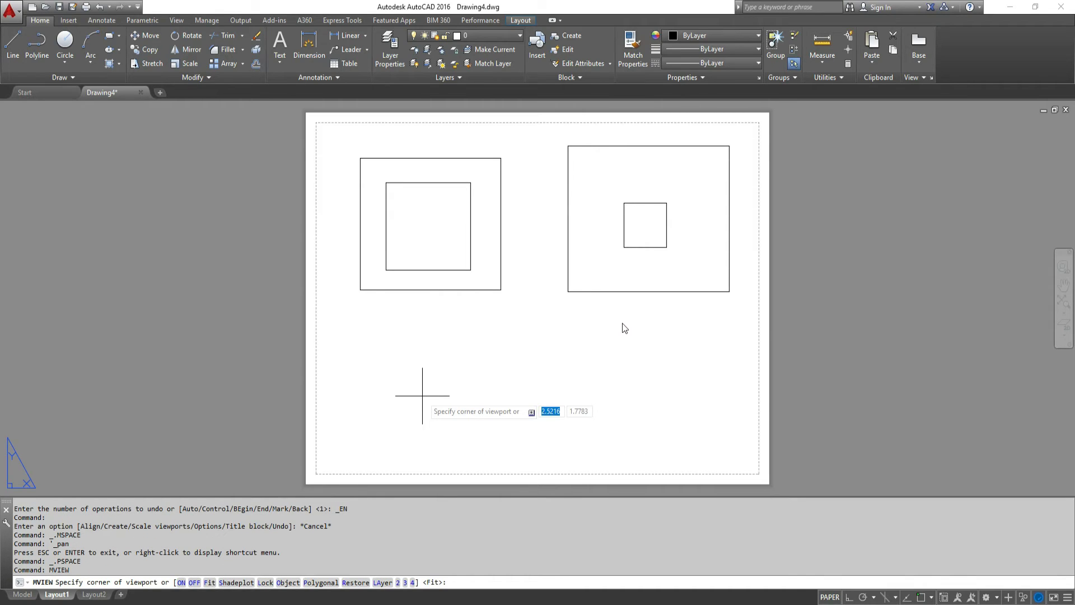
click(333, 470)
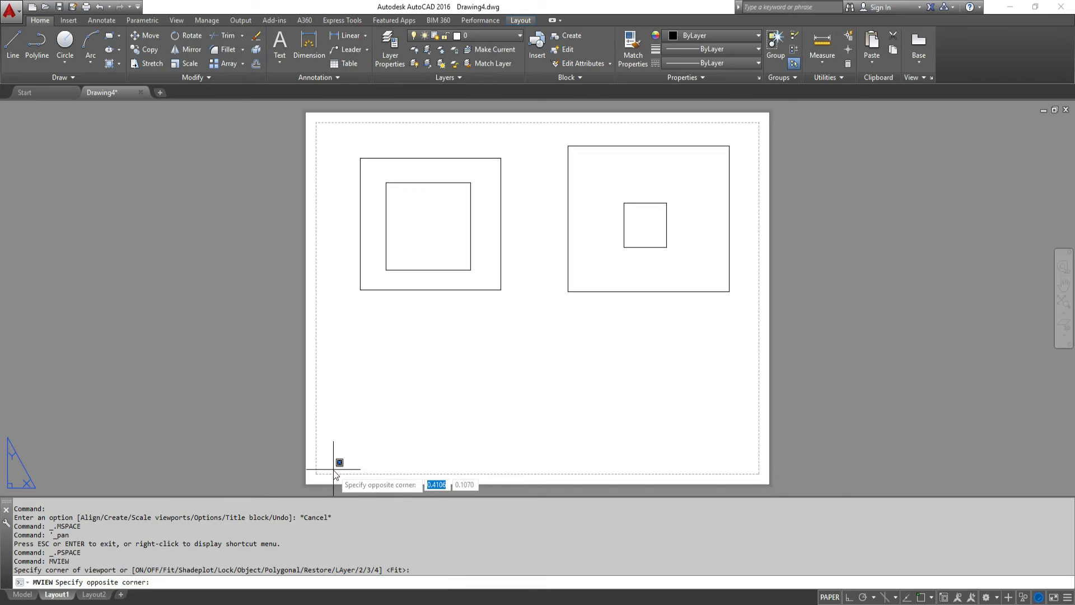
click(530, 294)
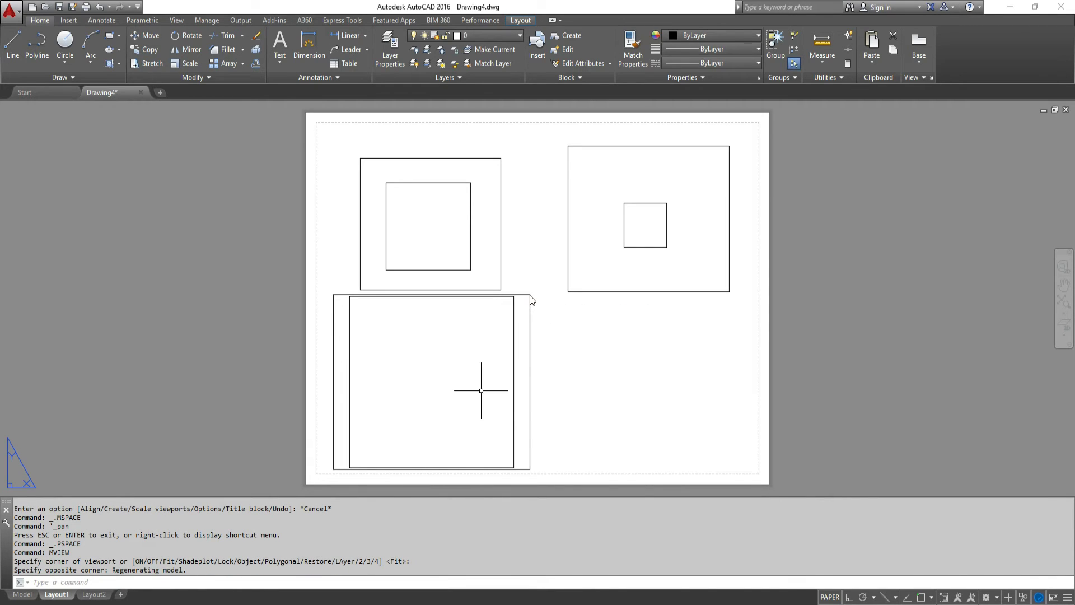
Step: Scale the third viewport with MVSETUP to 2 paper space units per 1 model space unit
text(MVse)
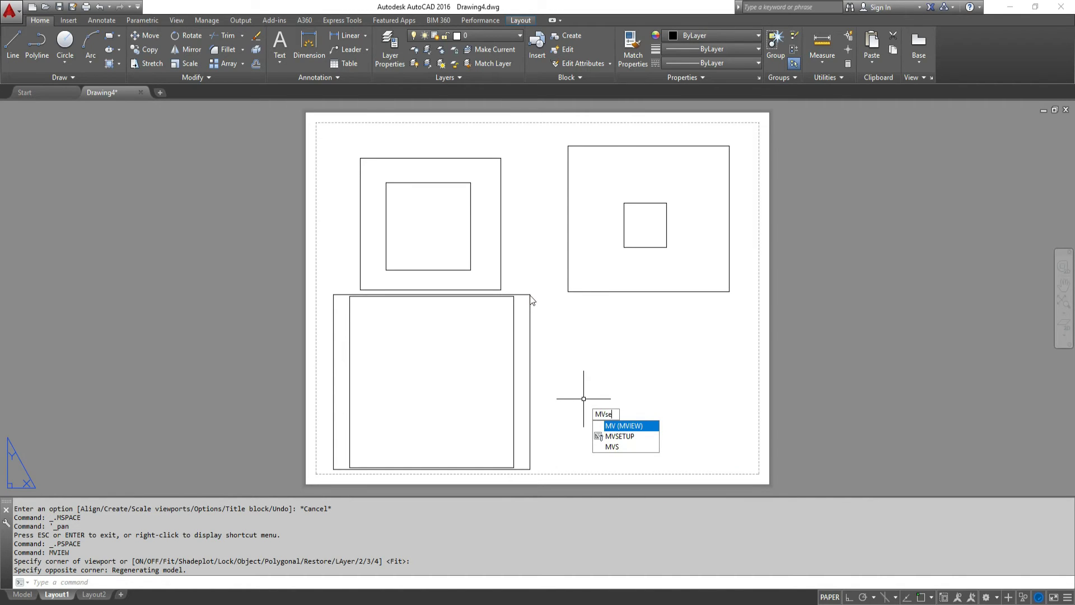
text(tup)
key(Return)
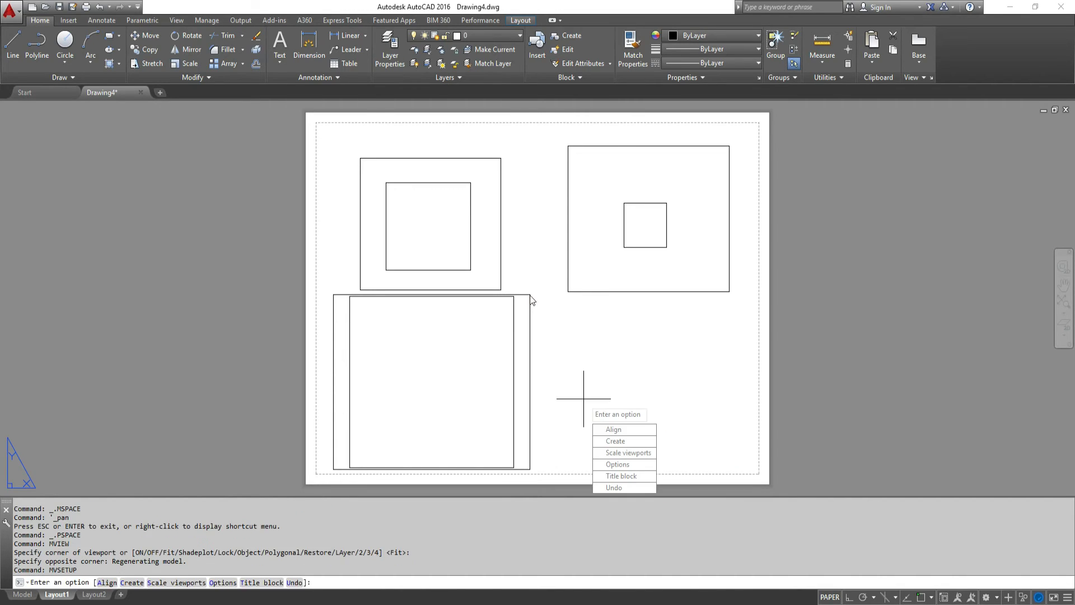
text(s)
key(Return)
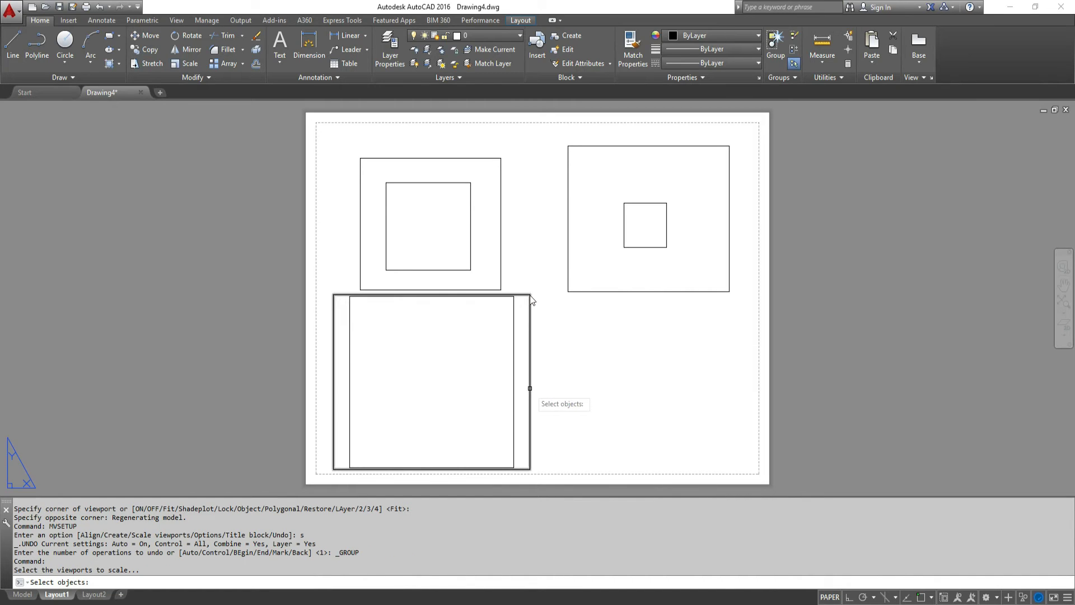
click(529, 388)
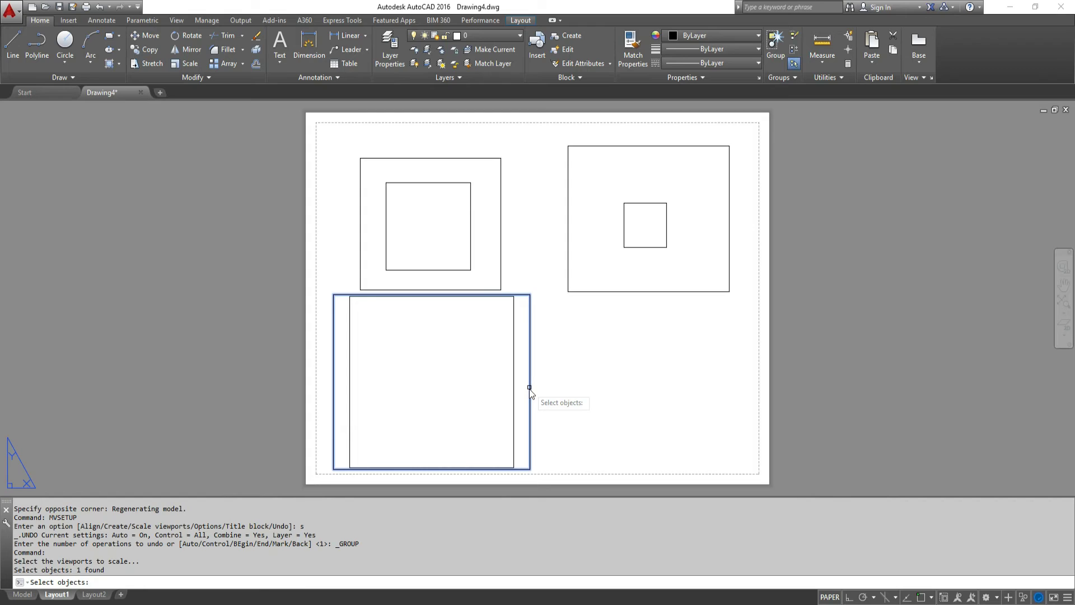
key(Return)
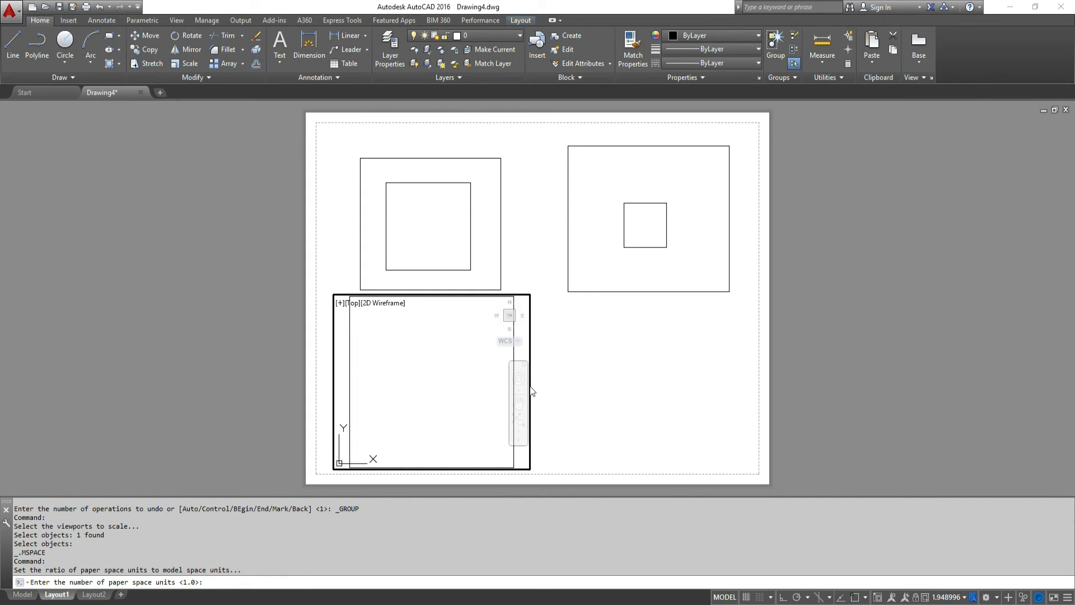
text(2)
key(Return)
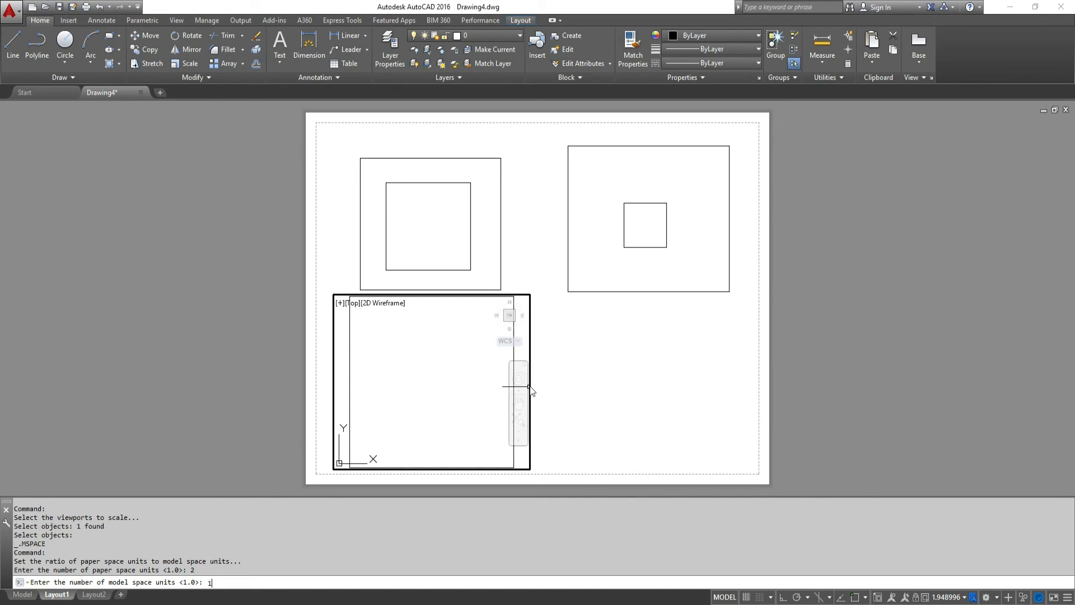
key(Return)
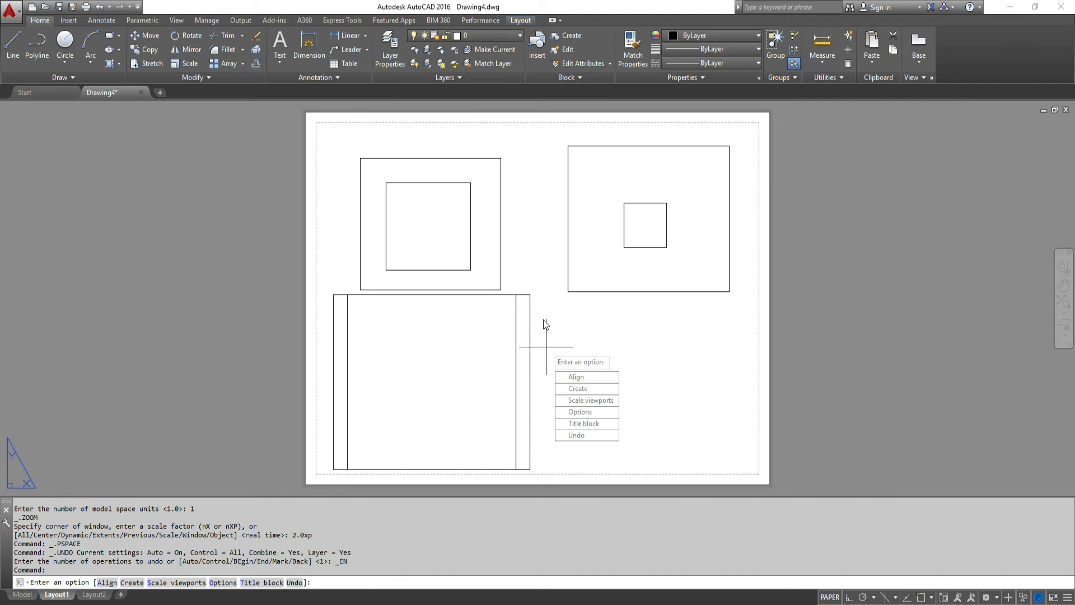
key(Escape)
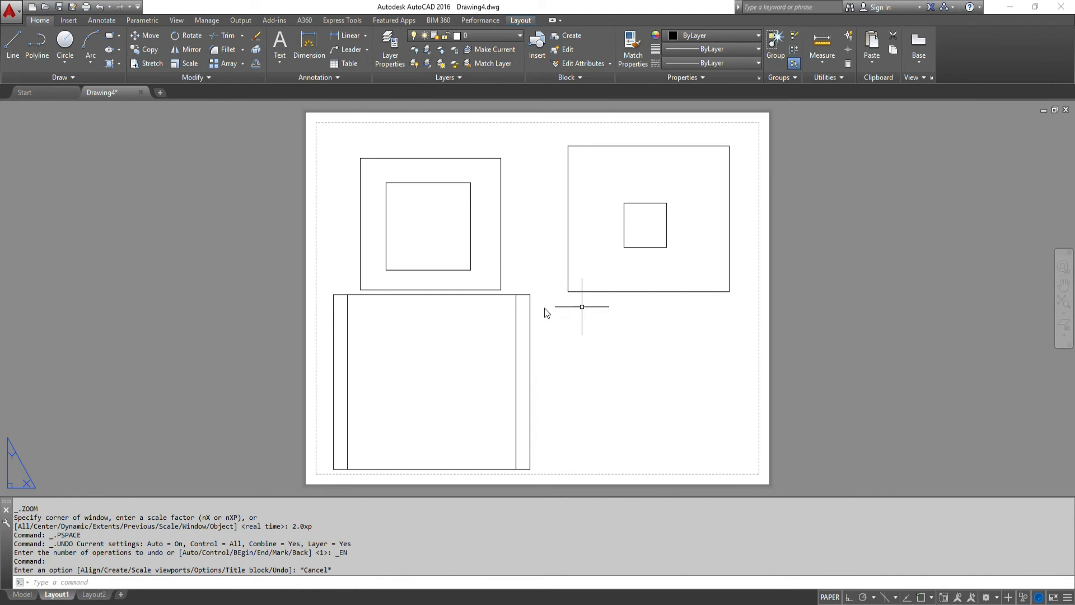
Step: Move the first viewport up to the sheet's upper margin, leaving a gap above the third viewport
text(move)
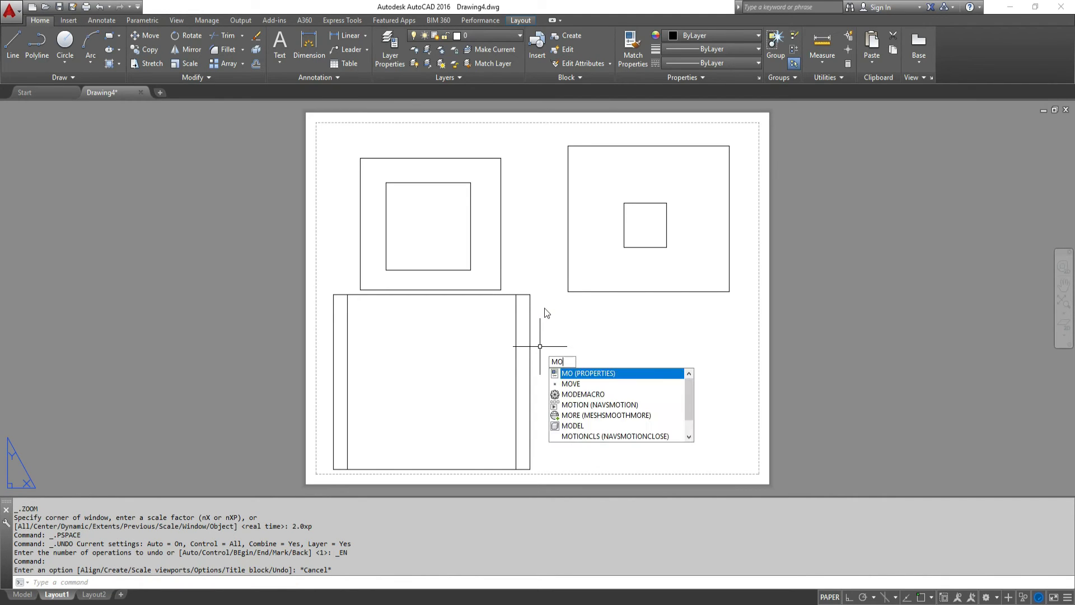
key(Return)
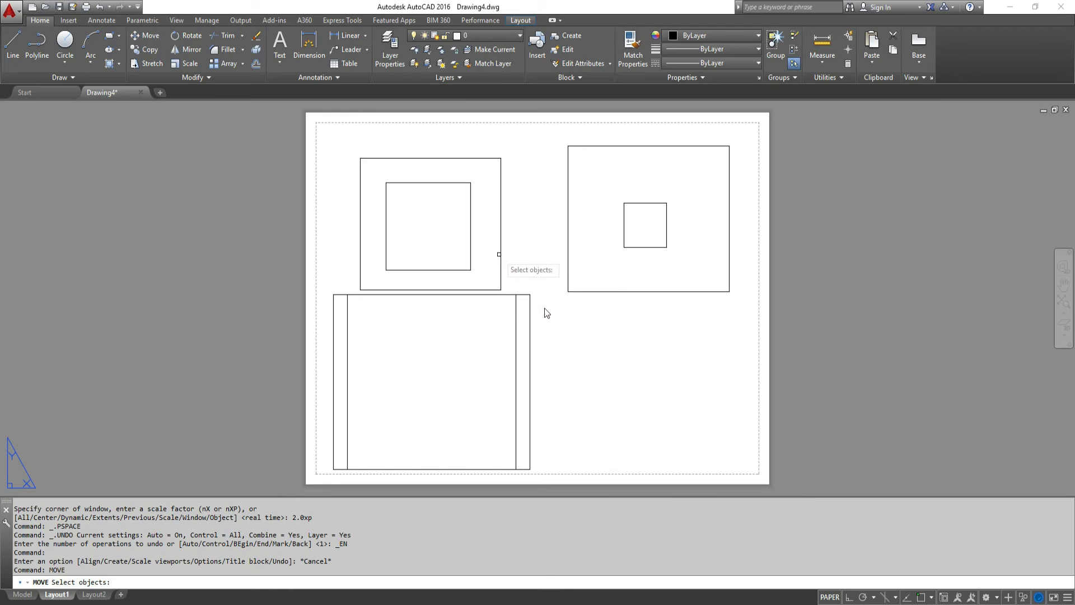
click(500, 252)
key(Return)
click(526, 260)
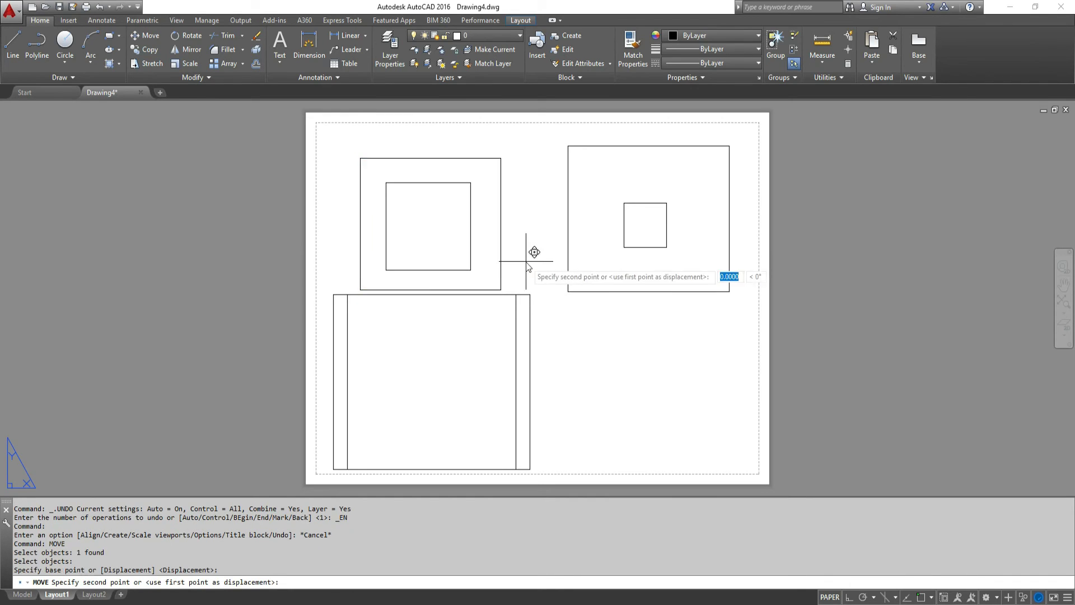
click(528, 228)
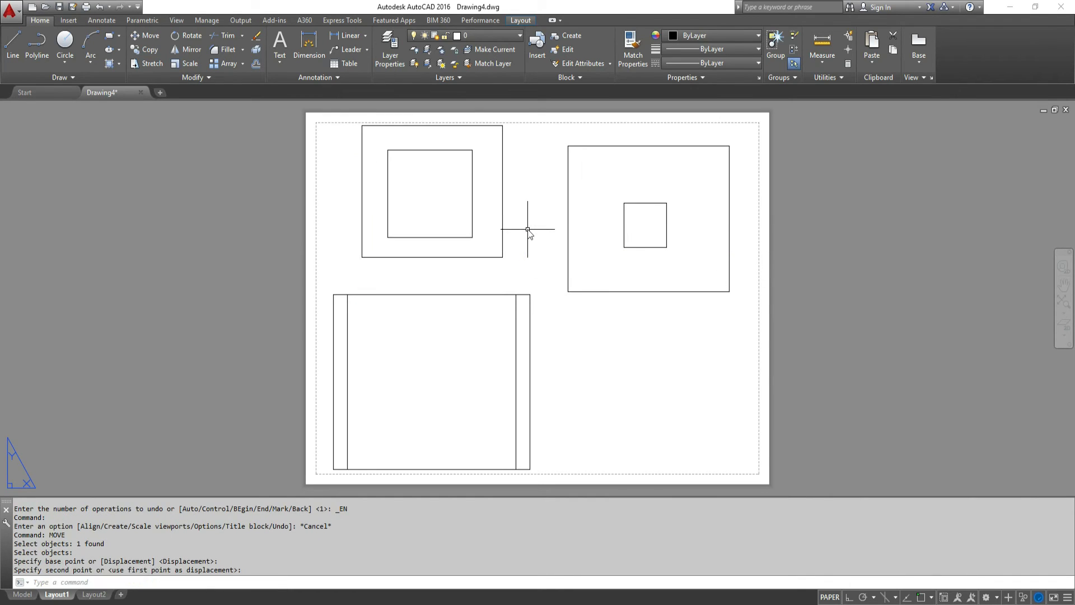
Step: Enlarge the third viewport by stretching its upper-right corner up and slightly outward
click(529, 296)
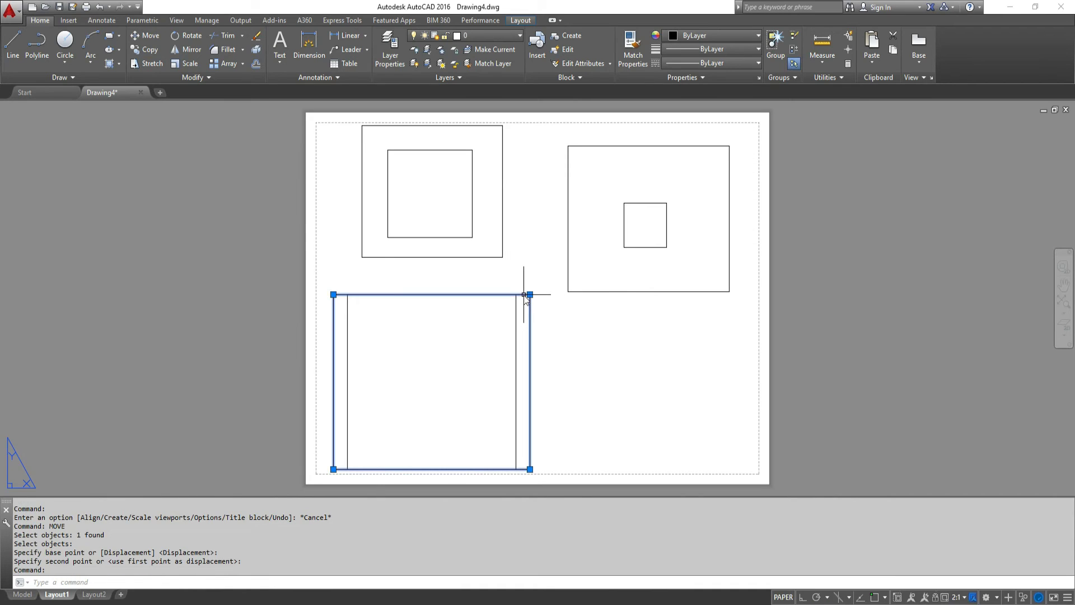
click(529, 294)
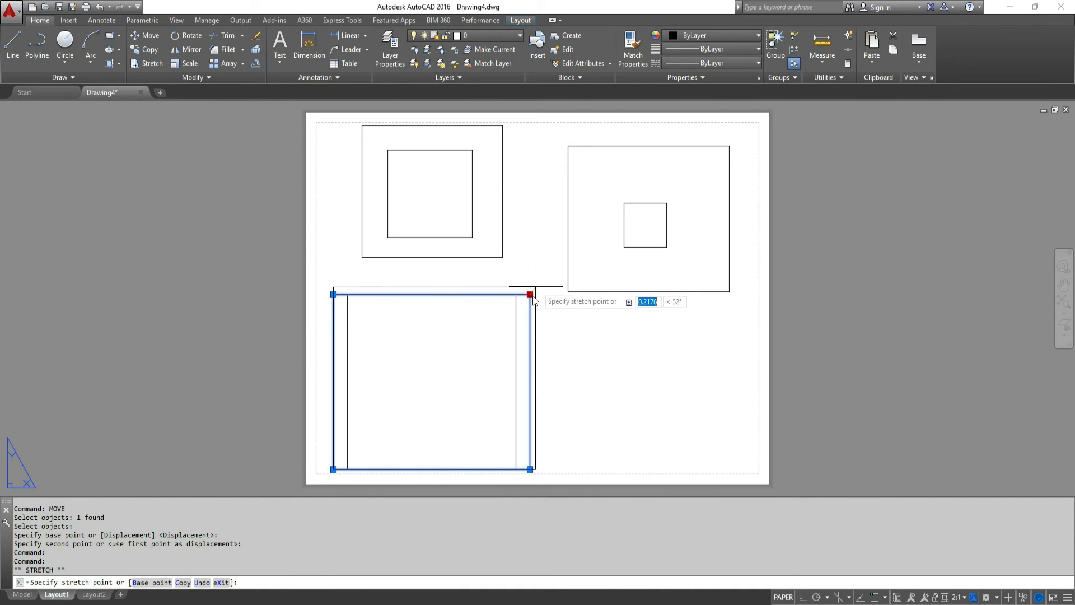
click(537, 272)
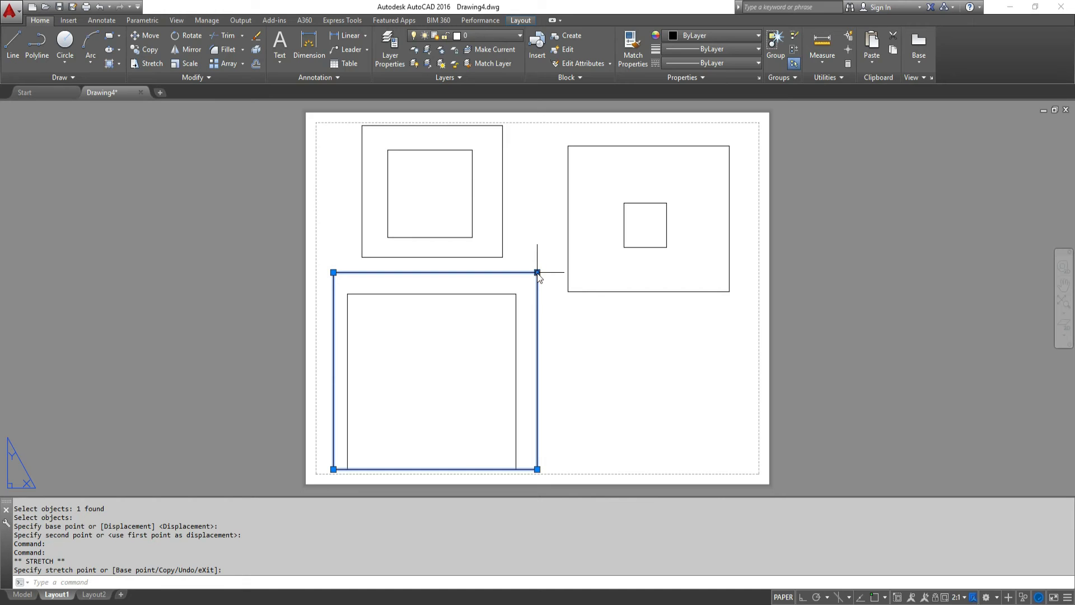
Step: Pan the view inside the third viewport so the whole square fits within its border, and return to paper space
double_click(491, 291)
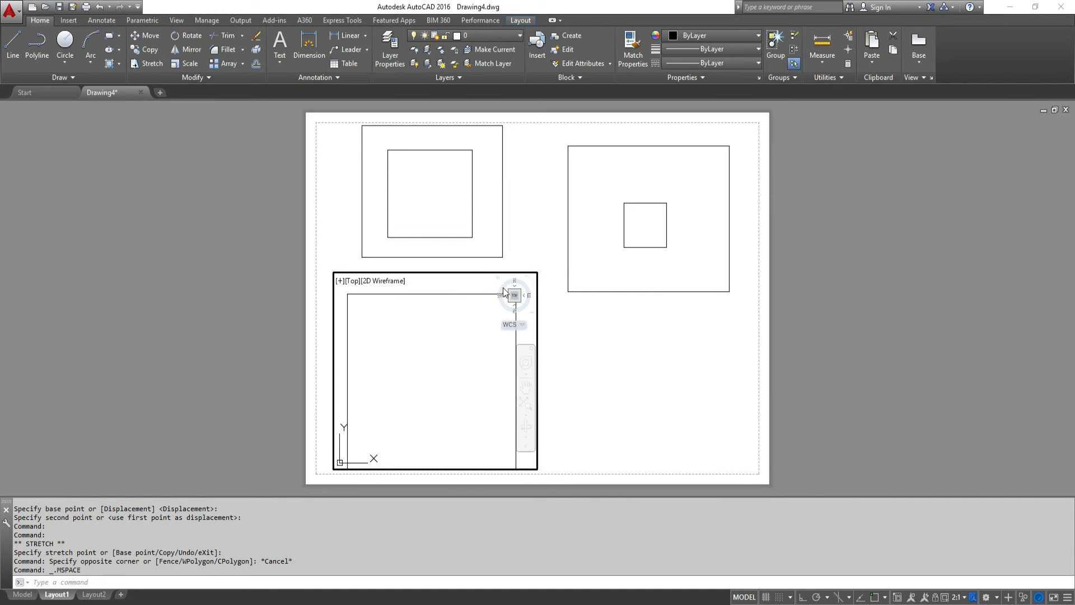
right_click(448, 289)
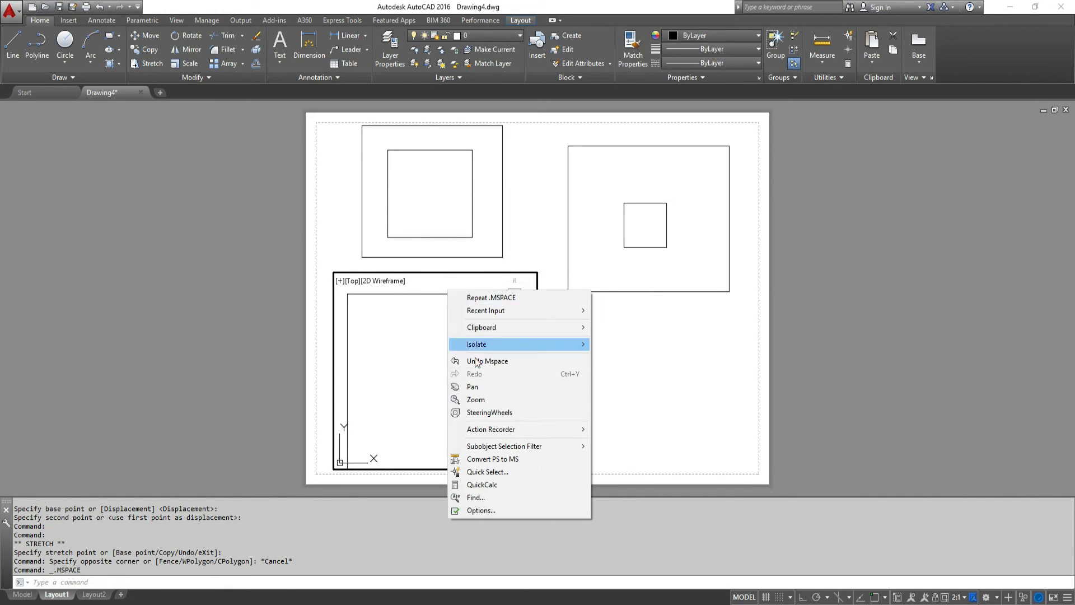
click(472, 386)
drag(441, 377, 444, 368)
right_click(444, 367)
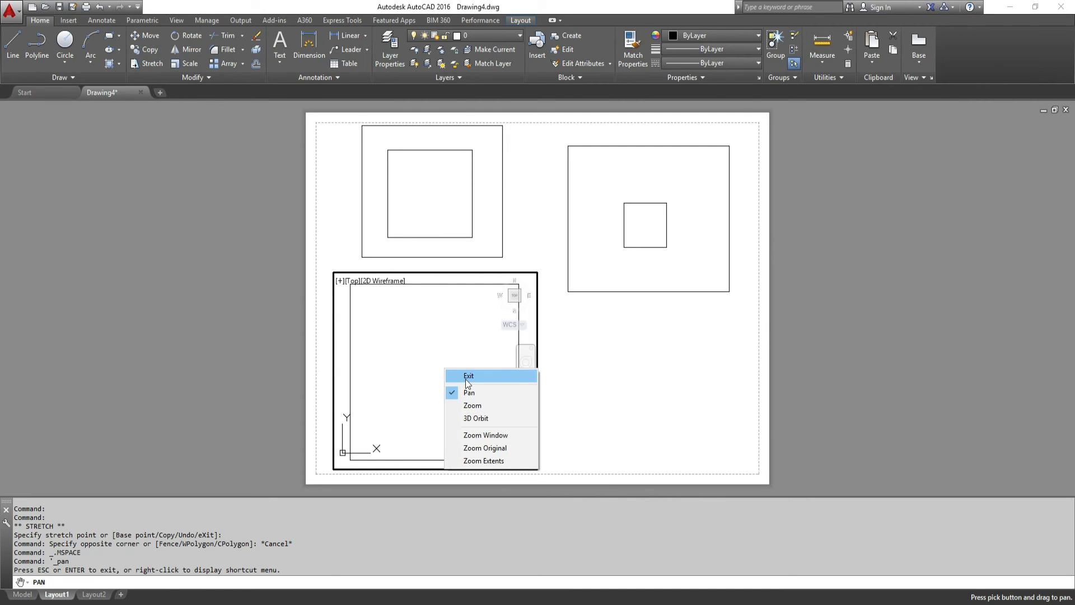
click(469, 375)
double_click(572, 371)
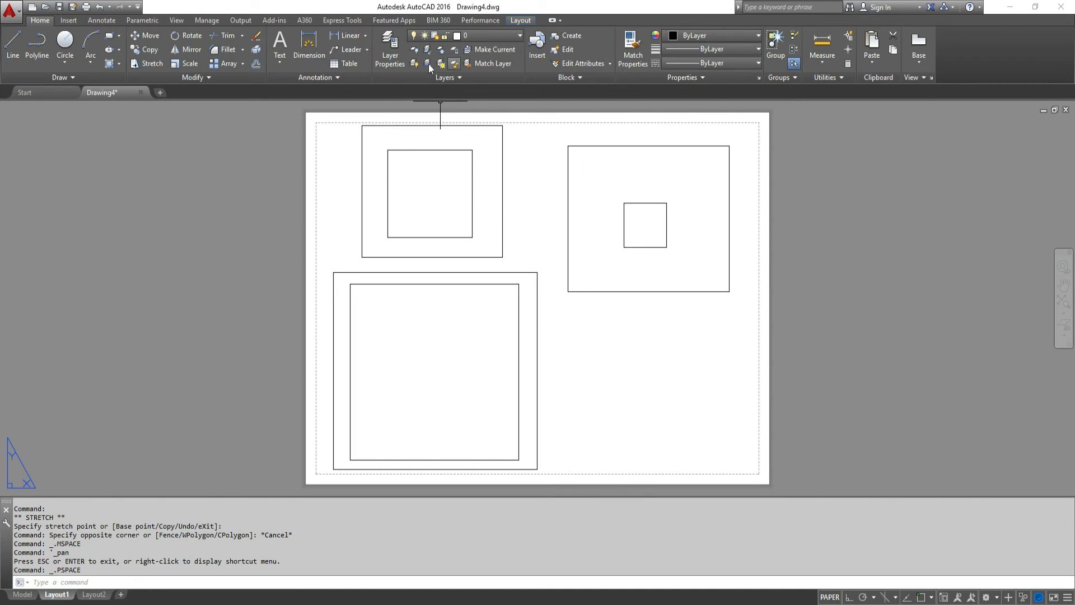
Step: Create a new layer named vports and turn it off in the Layer Properties Manager
click(390, 49)
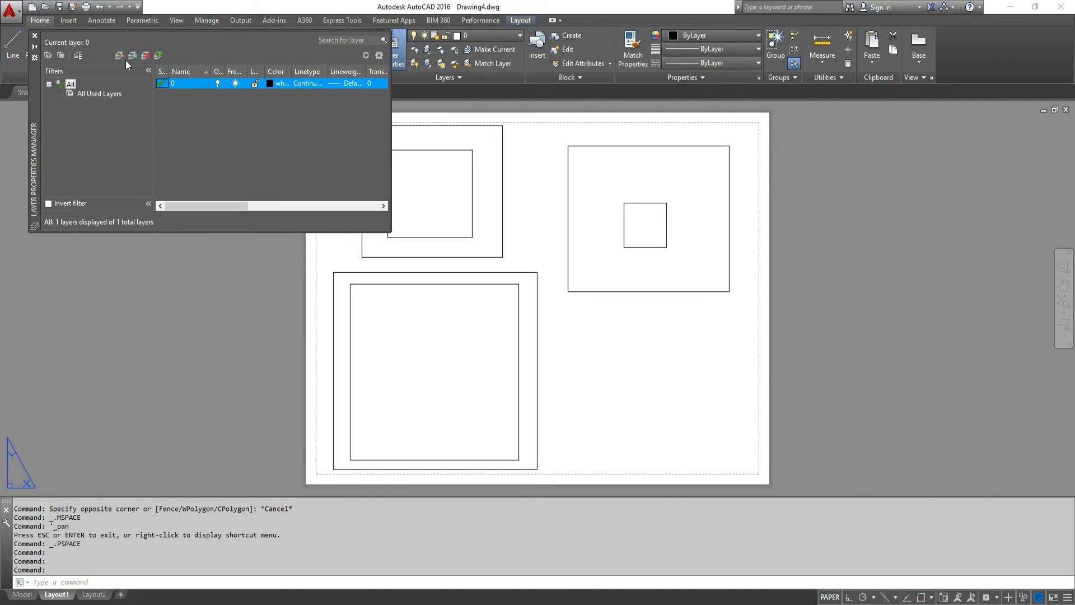
click(119, 56)
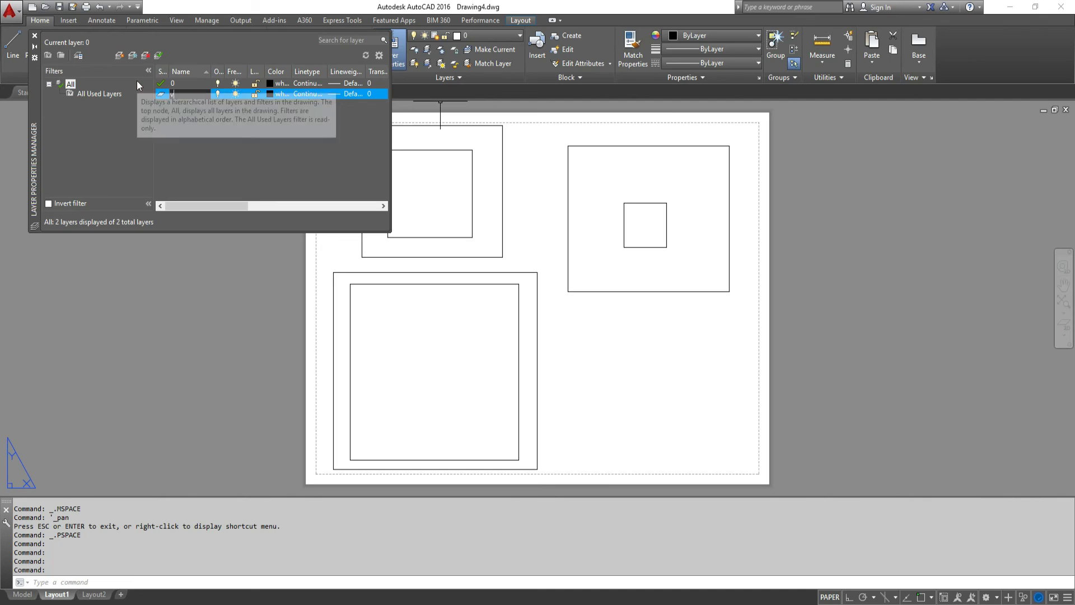
text(vports)
key(Return)
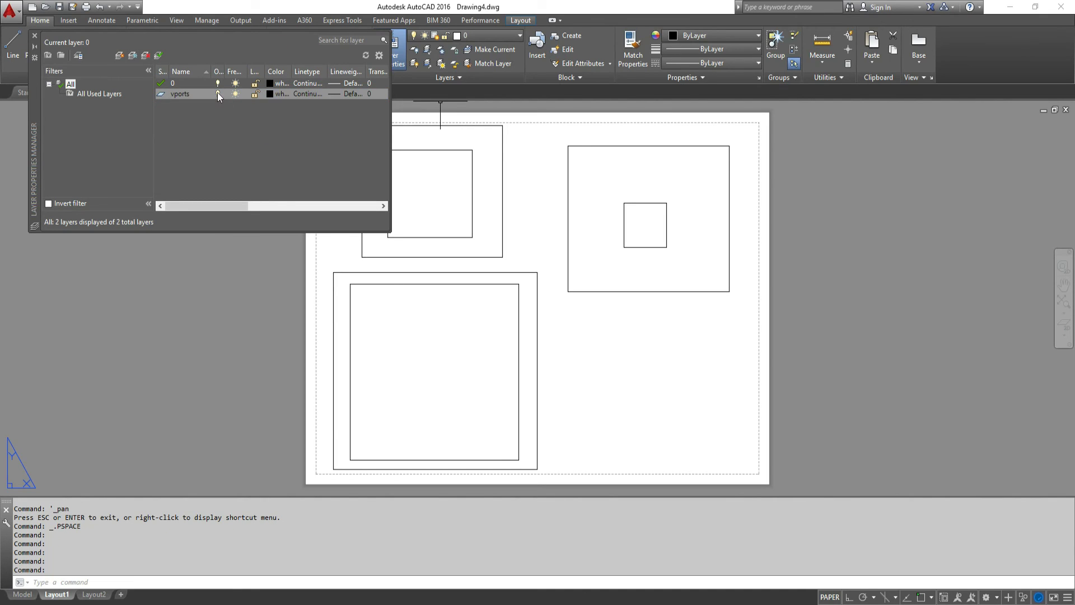
click(217, 93)
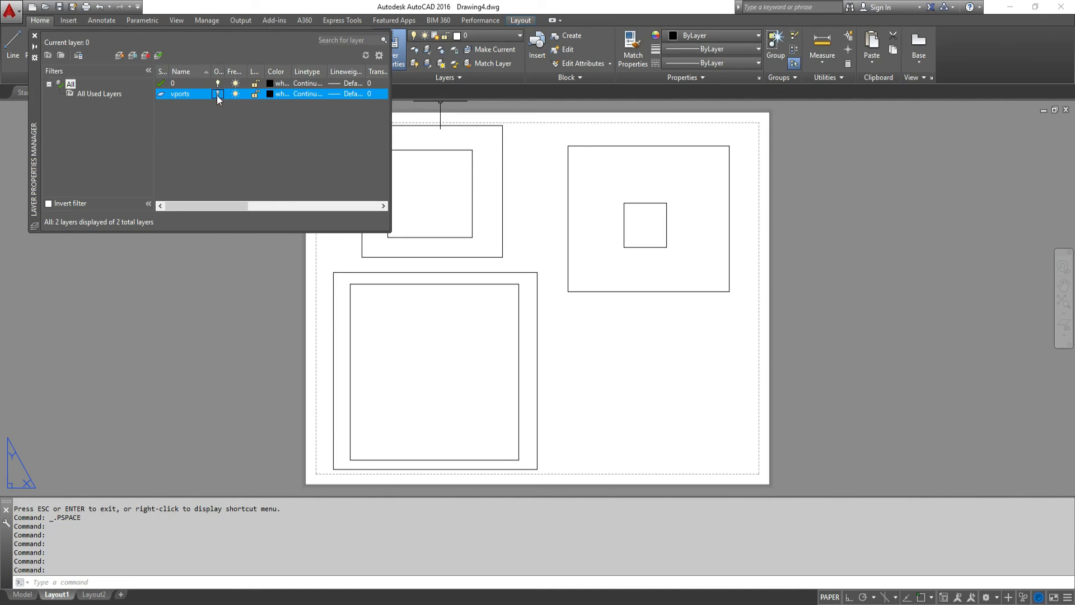
click(188, 86)
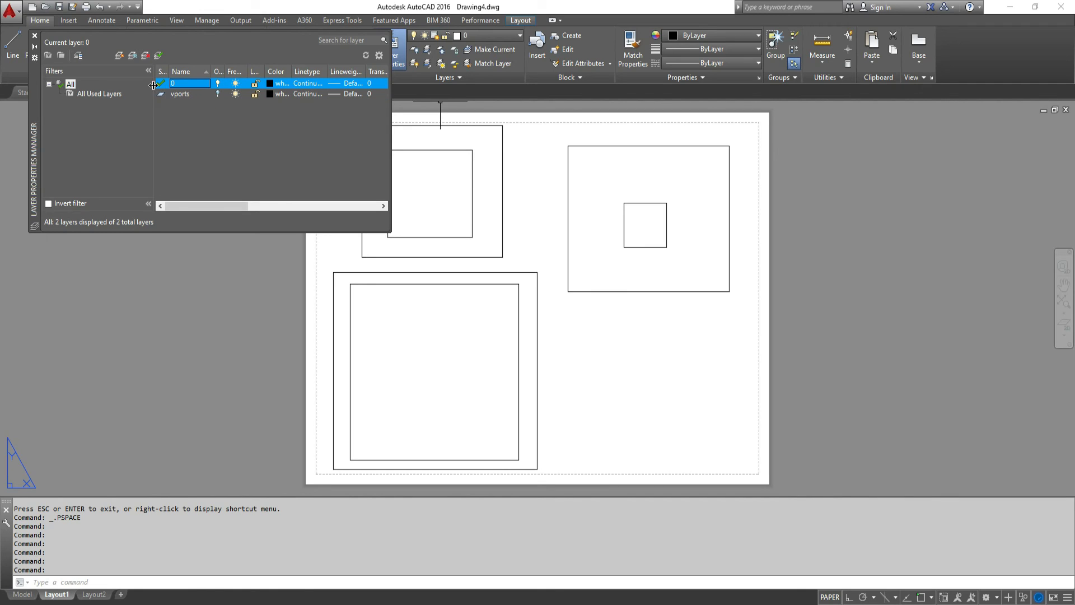
click(34, 36)
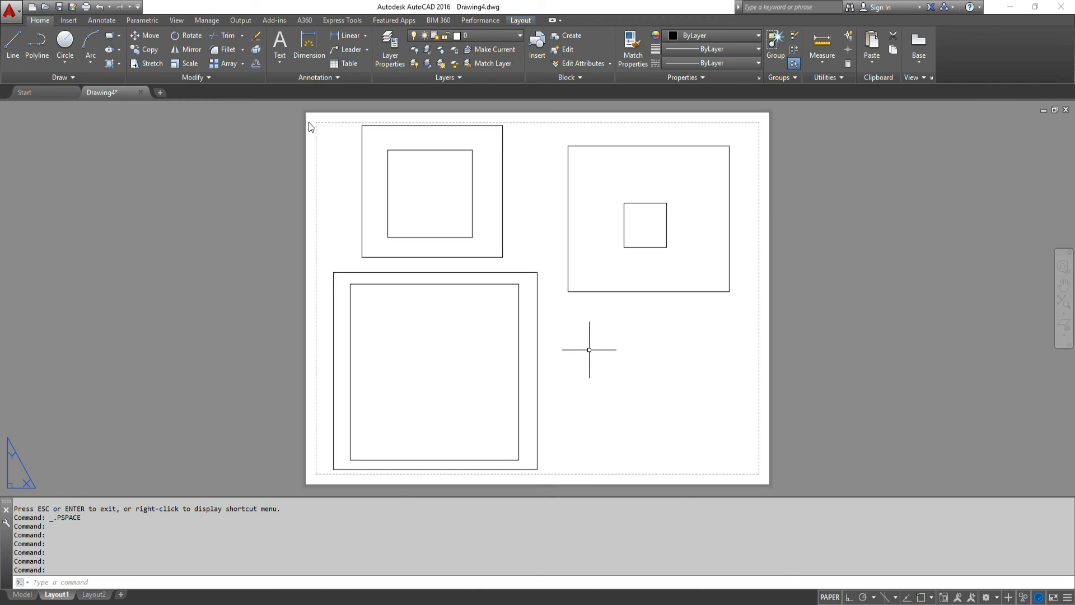
Step: Change the layer of all three viewport borders to vports with the CHPROP command
text(CH)
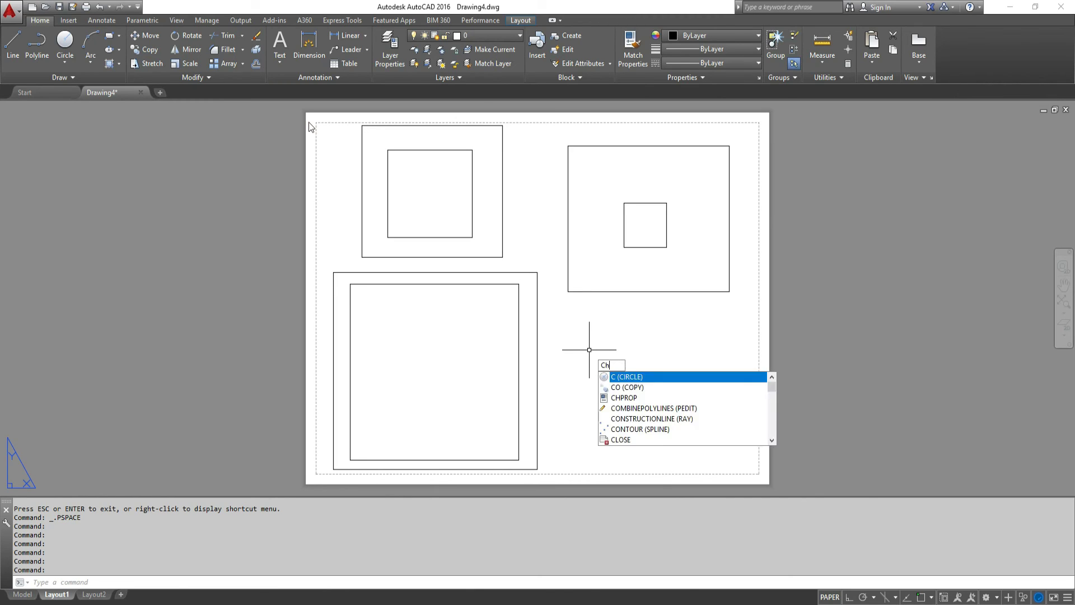
text(prop)
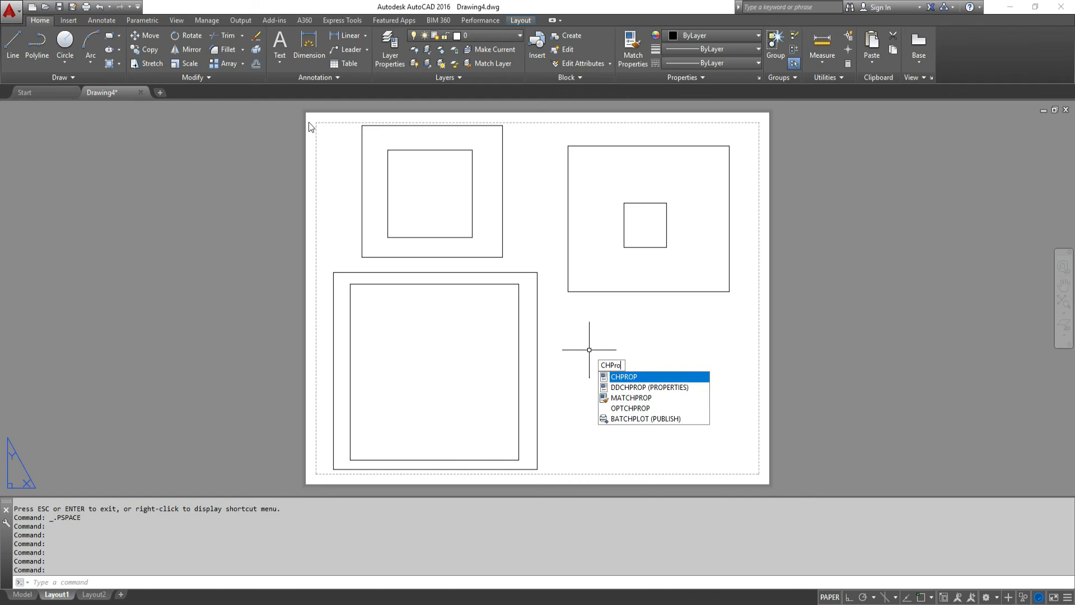
key(Return)
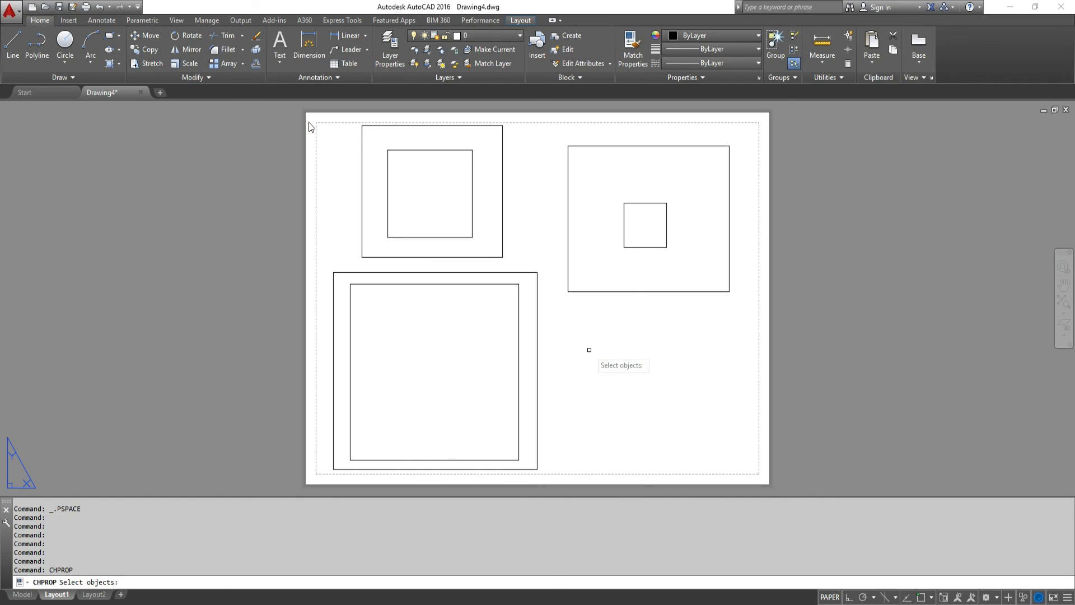
click(535, 272)
click(569, 274)
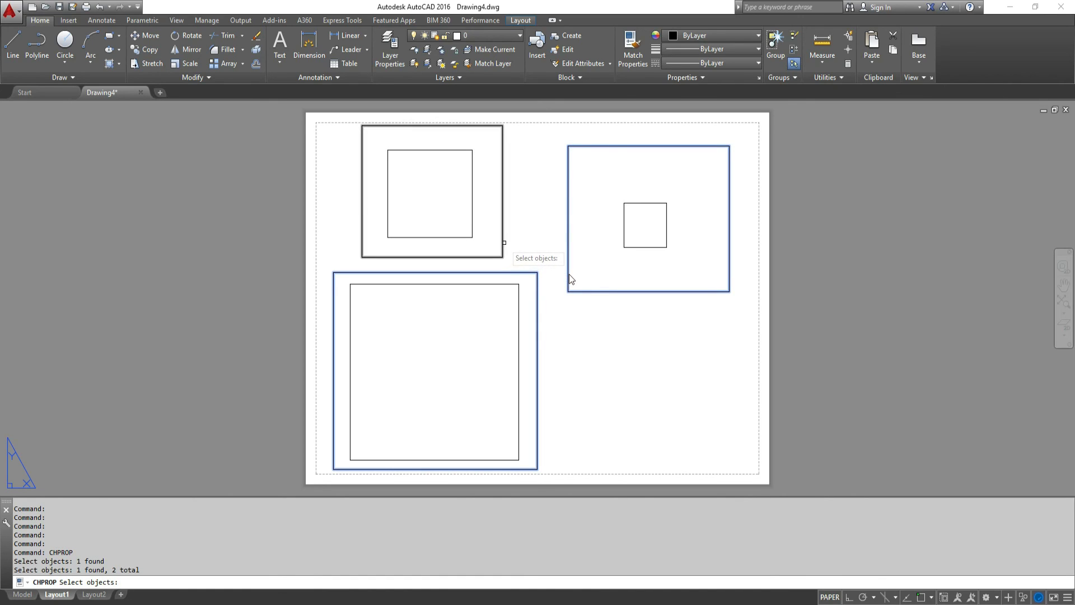
click(504, 243)
key(Return)
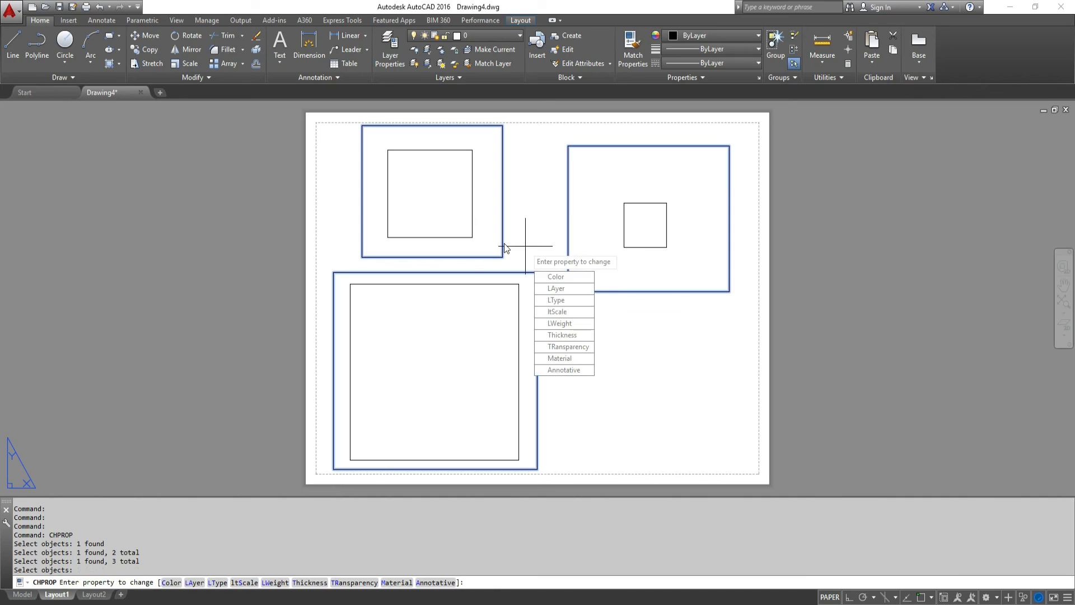
click(558, 288)
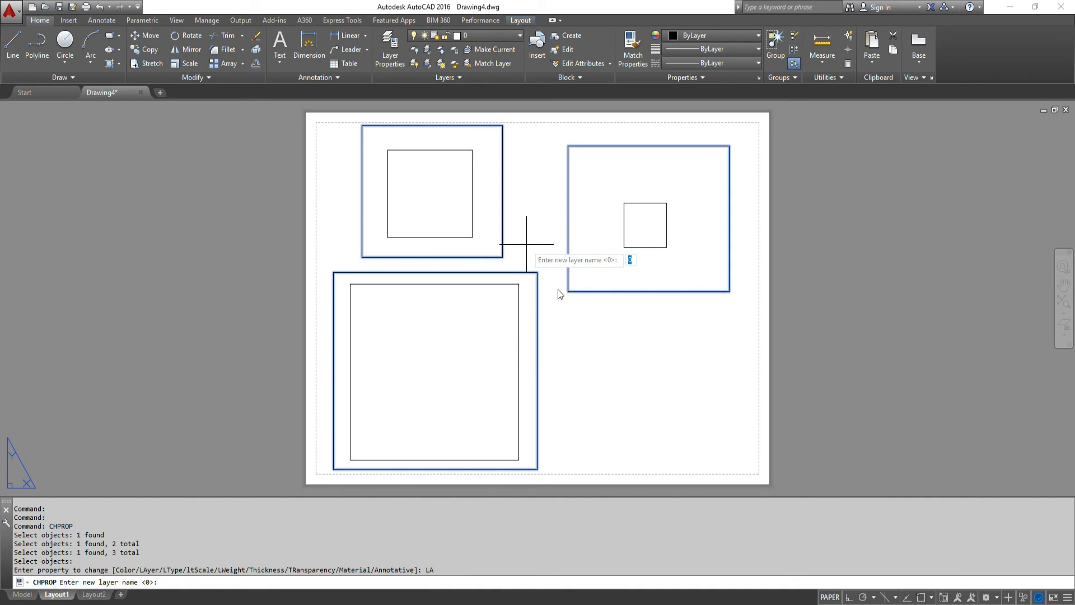
text(vports)
key(Return)
key(Return)
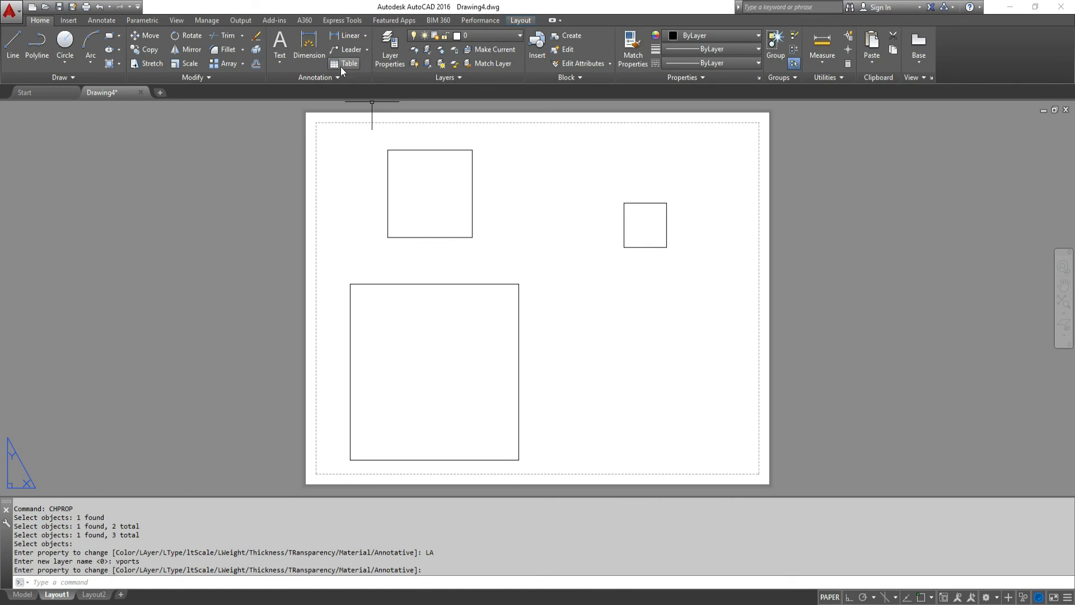
click(309, 47)
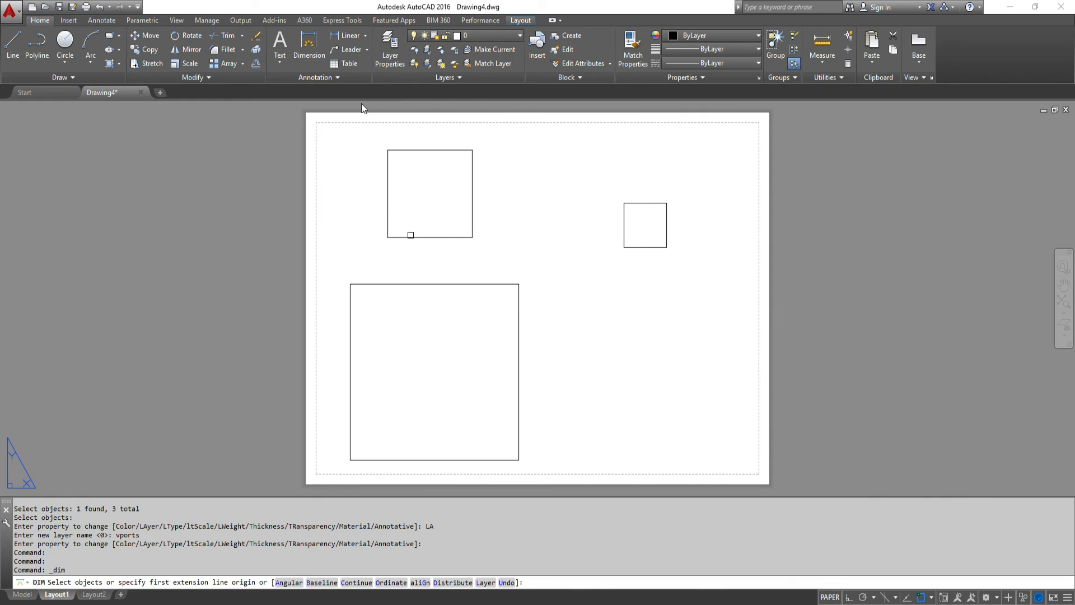
key(Escape)
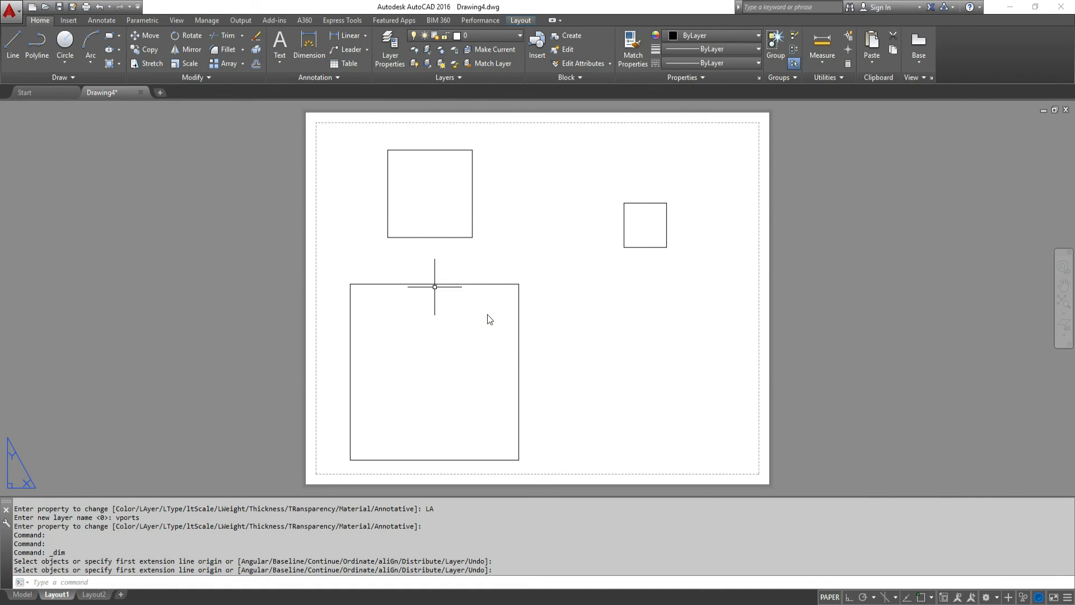
click(312, 48)
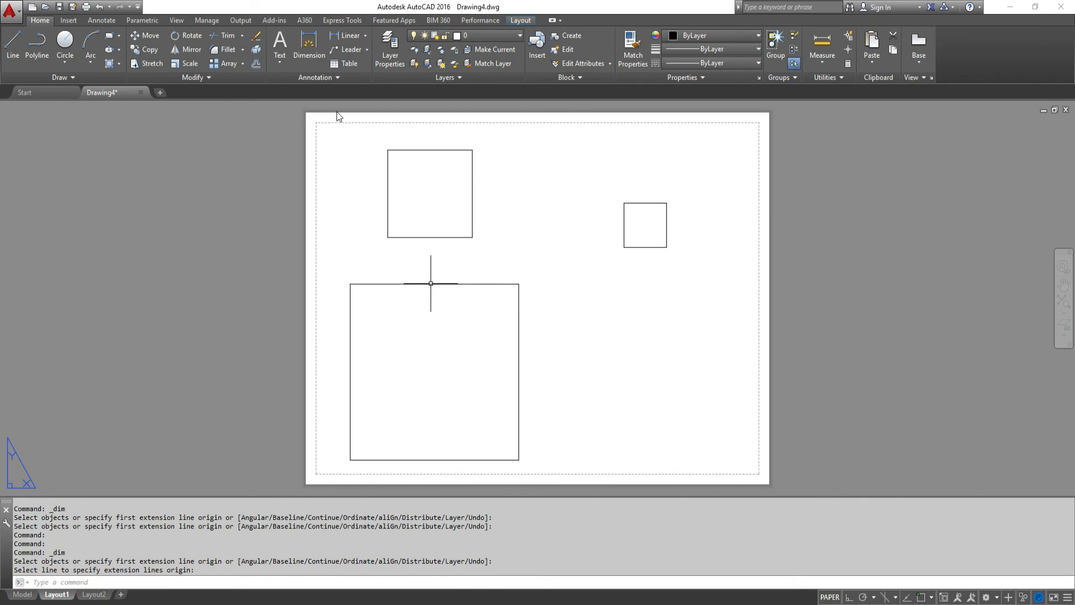
Step: Dimension the top edge of the largest square in paper space, placing the dimension just above it
click(309, 48)
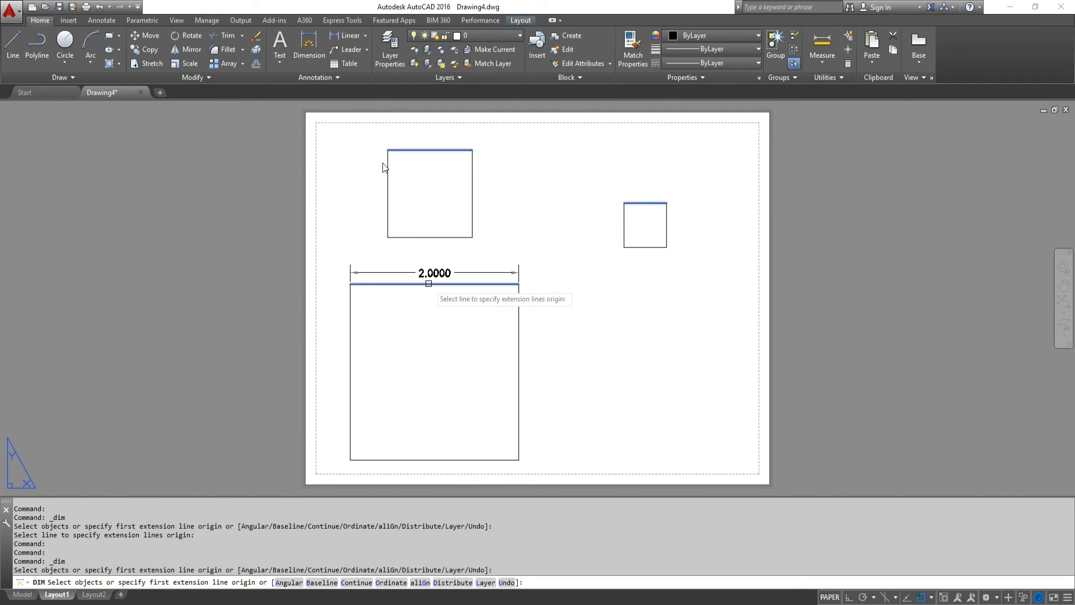
click(429, 284)
click(430, 273)
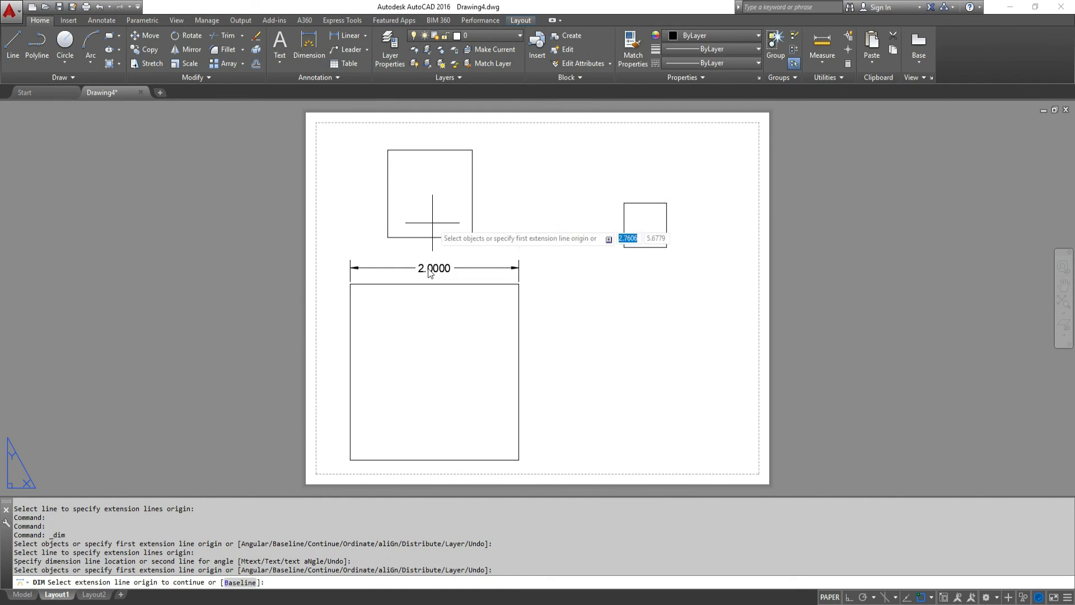
Step: Dimension the top edge of the medium-sized square above the largest one, placing the dimension just above the edge
click(433, 149)
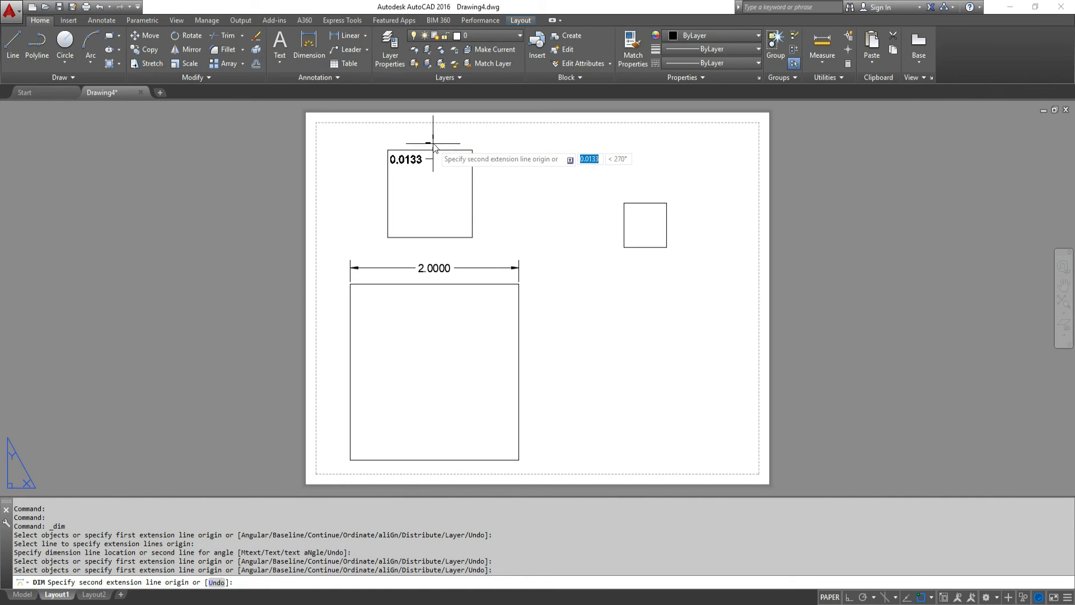
key(Escape)
right_click(434, 147)
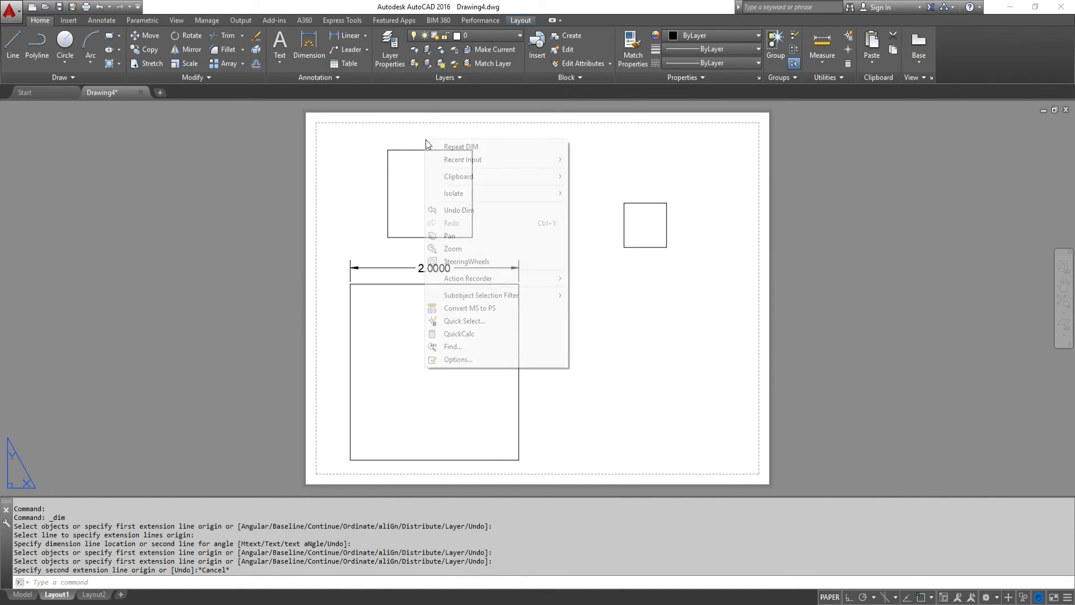
click(440, 145)
click(442, 150)
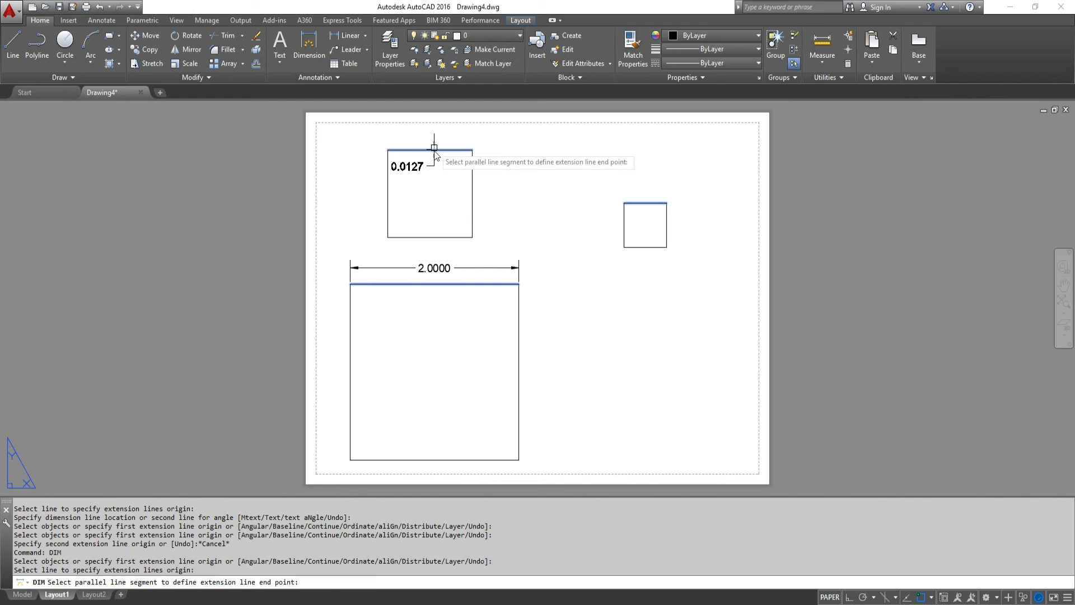
click(437, 138)
right_click(619, 192)
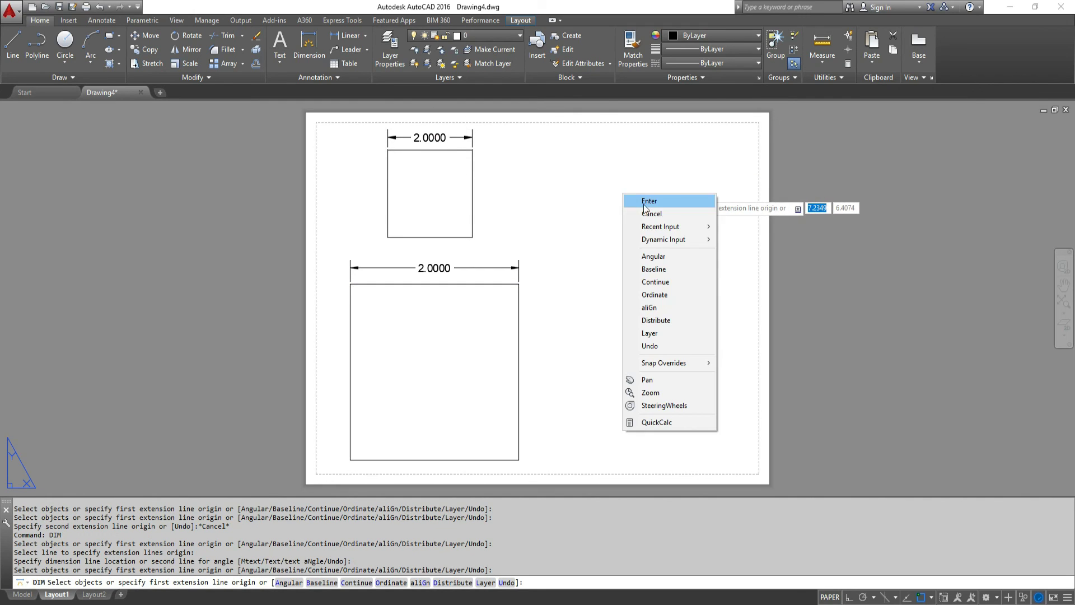
click(660, 203)
Step: Dimension the top edge of the smallest square, placing the dimension above it, and end the dimension command
right_click(661, 205)
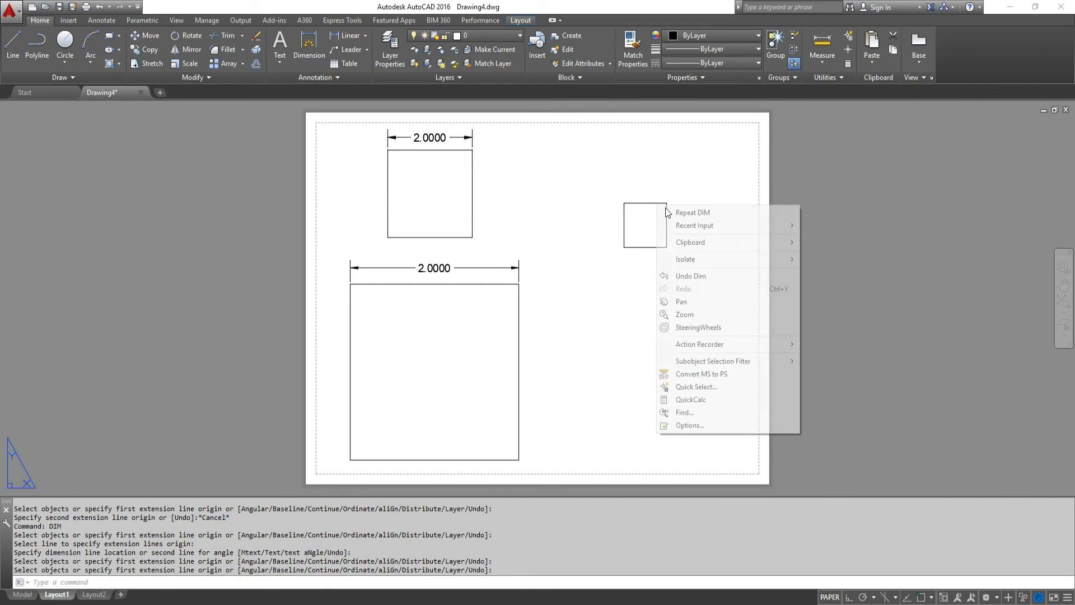
click(672, 211)
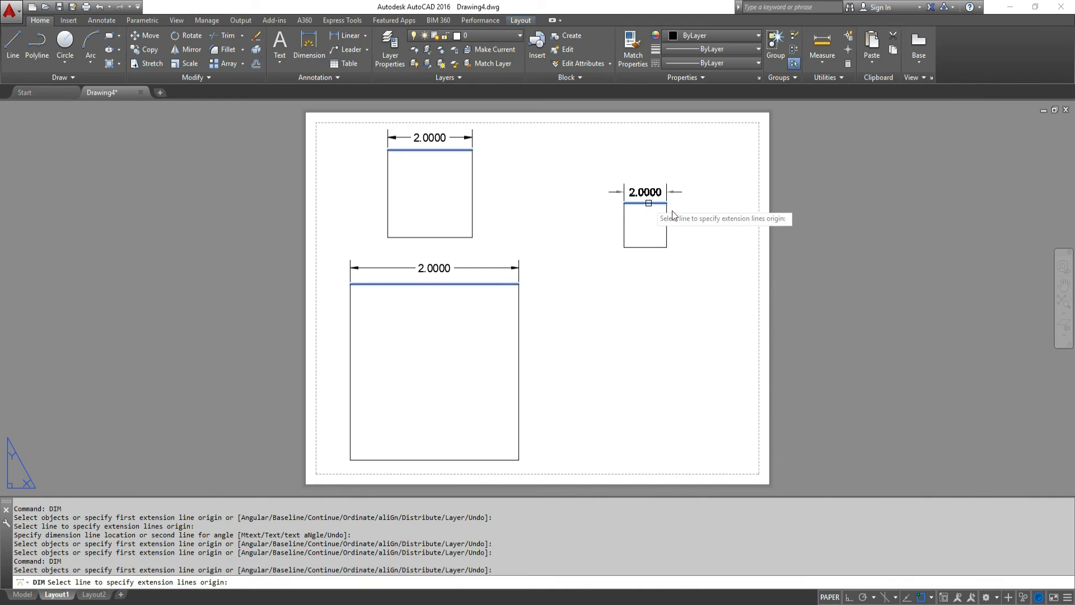
click(648, 202)
click(647, 184)
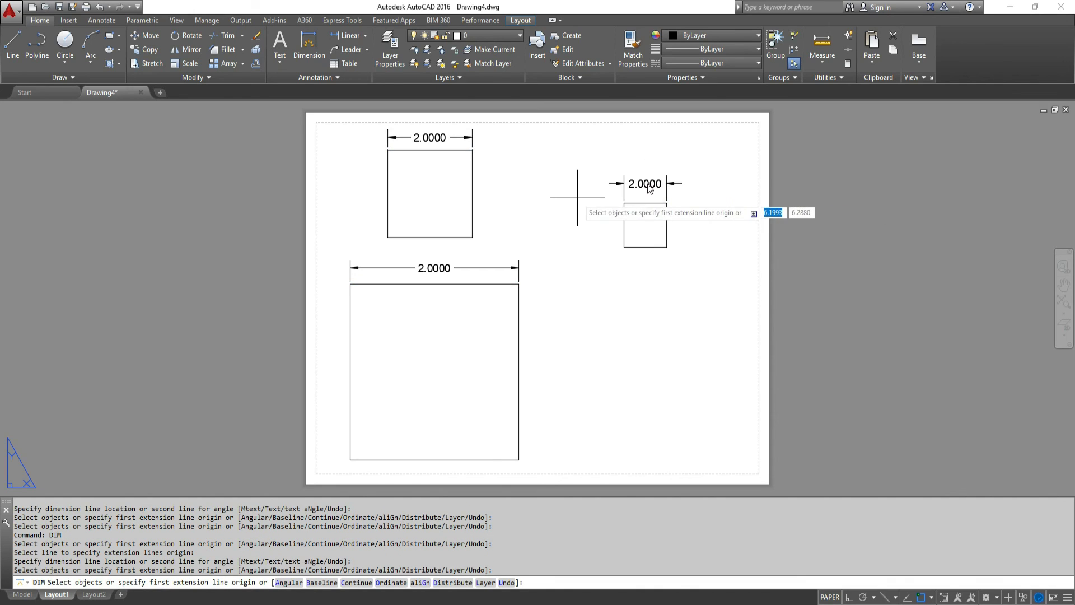
right_click(615, 206)
click(615, 208)
key(Escape)
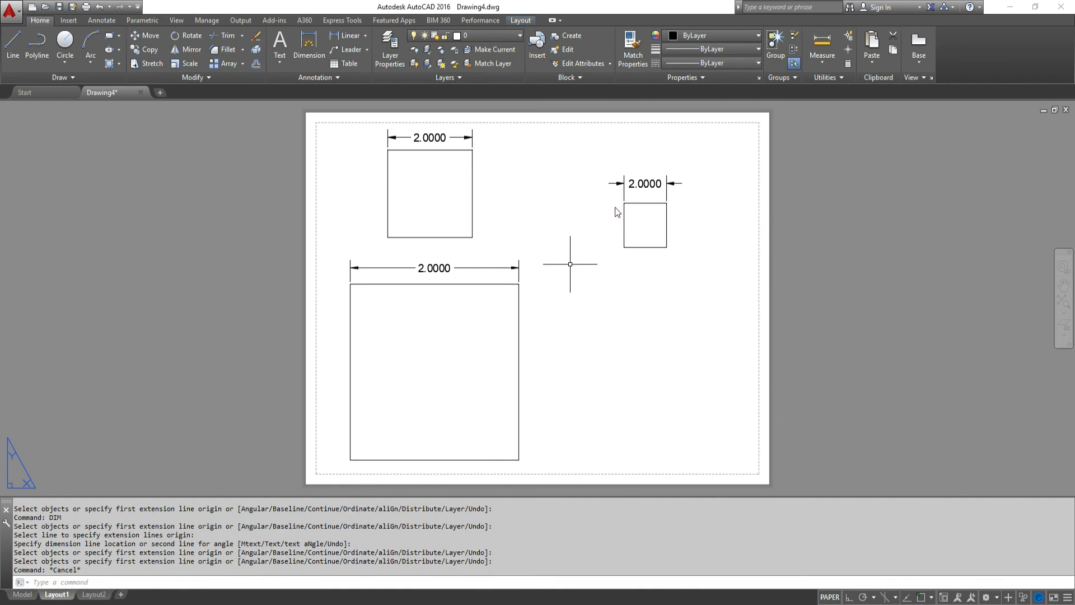